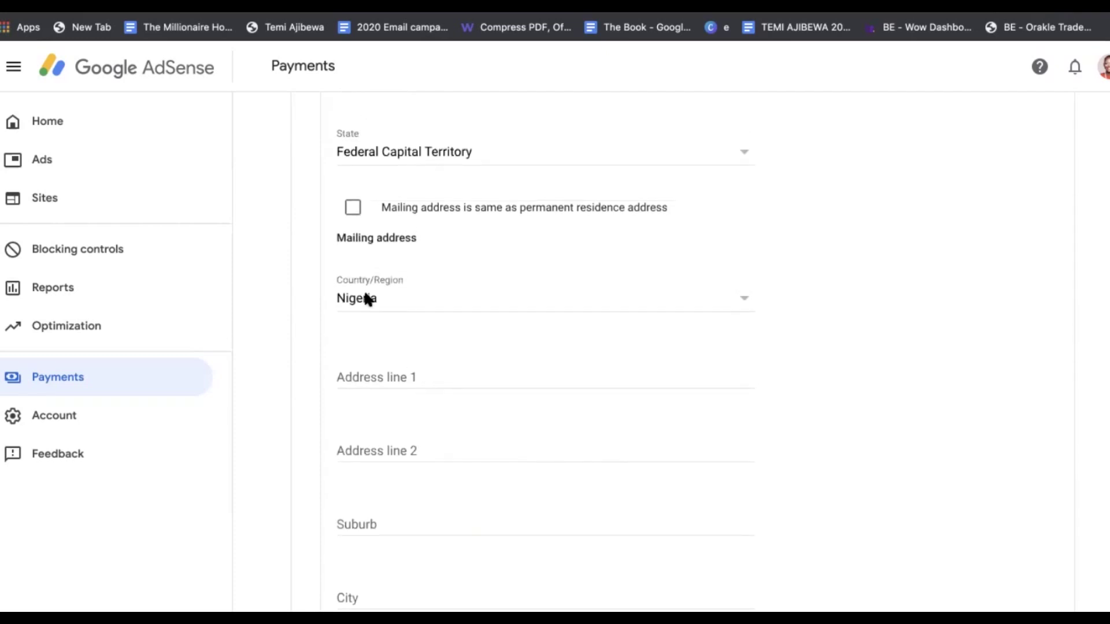
Use the residence address as the mailing address, then answer No to the reduced withholding question
{"action": "left_click", "coordinate": [352, 210]}
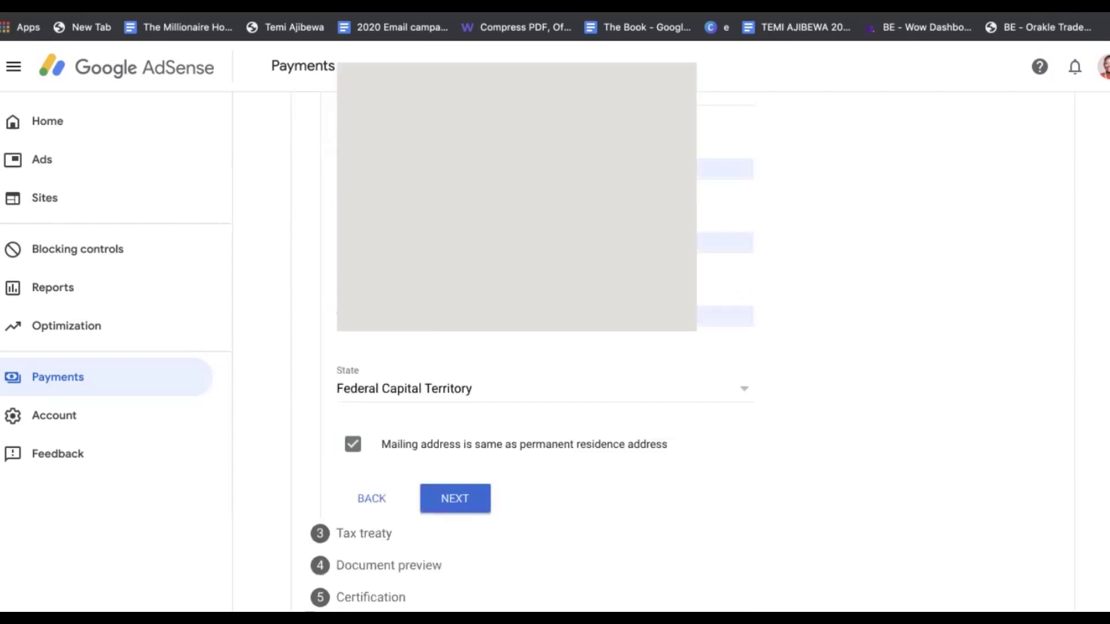
{"action": "left_click", "coordinate": [461, 500]}
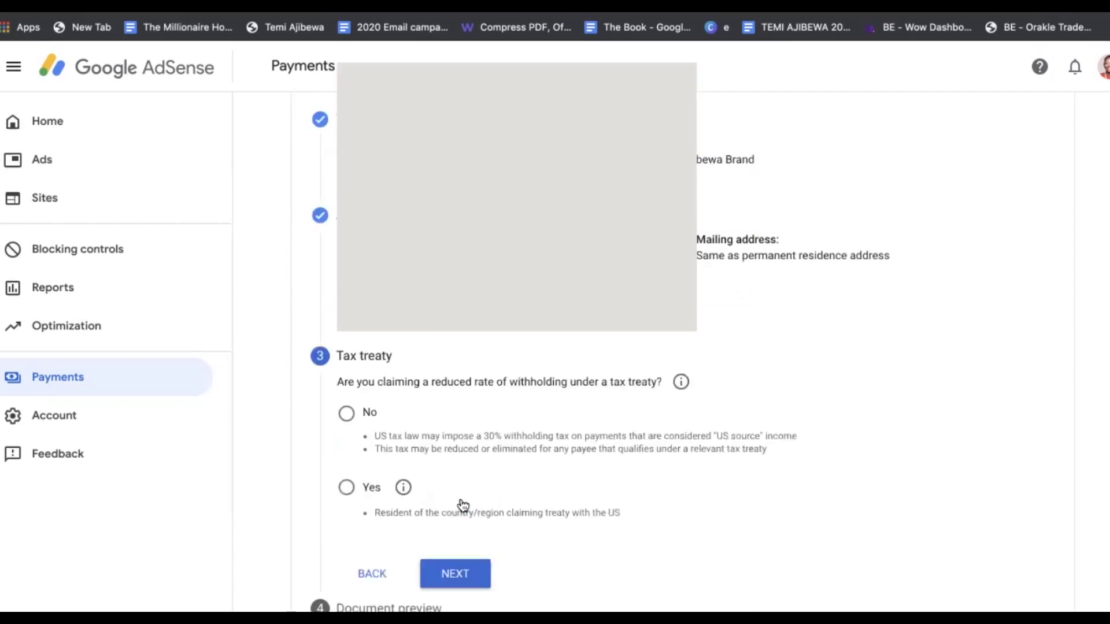
{"action": "scroll", "coordinate": [461, 503], "scroll_direction": "down", "scroll_amount": 1}
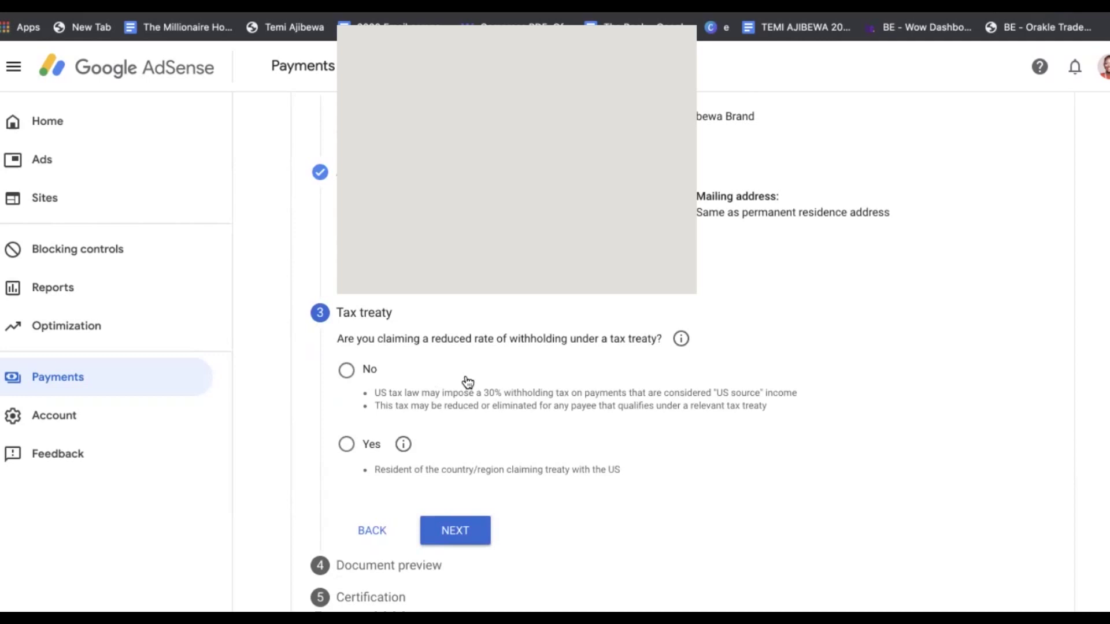
{"action": "left_click", "coordinate": [449, 396]}
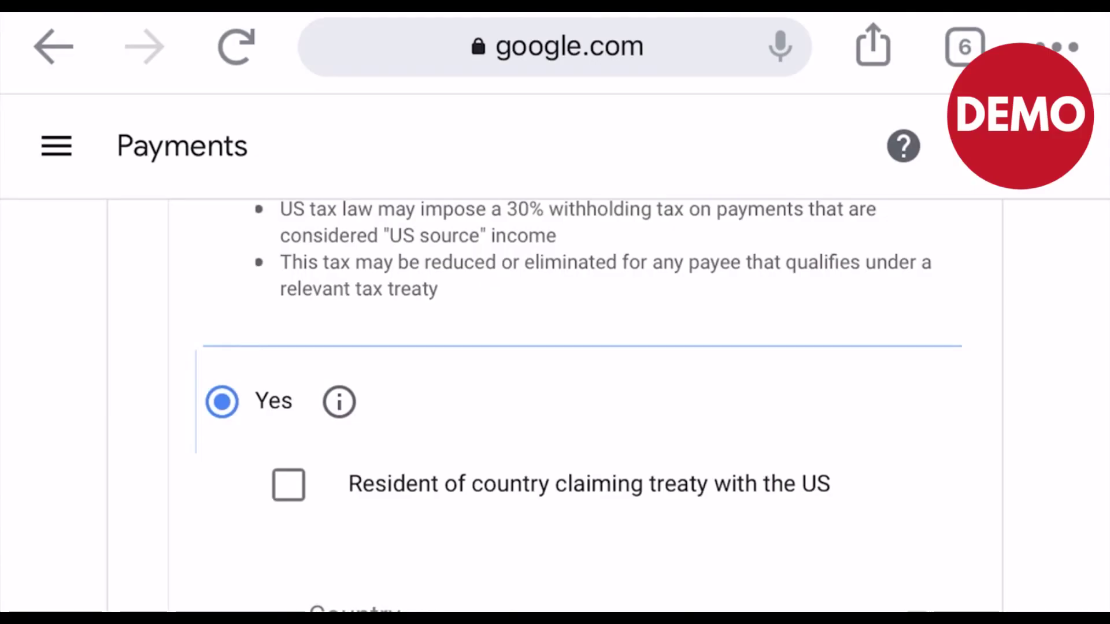
Claim treaty residency with South Africa as the country and tick Services (AdSense) income
{"action": "left_click", "coordinate": [288, 484]}
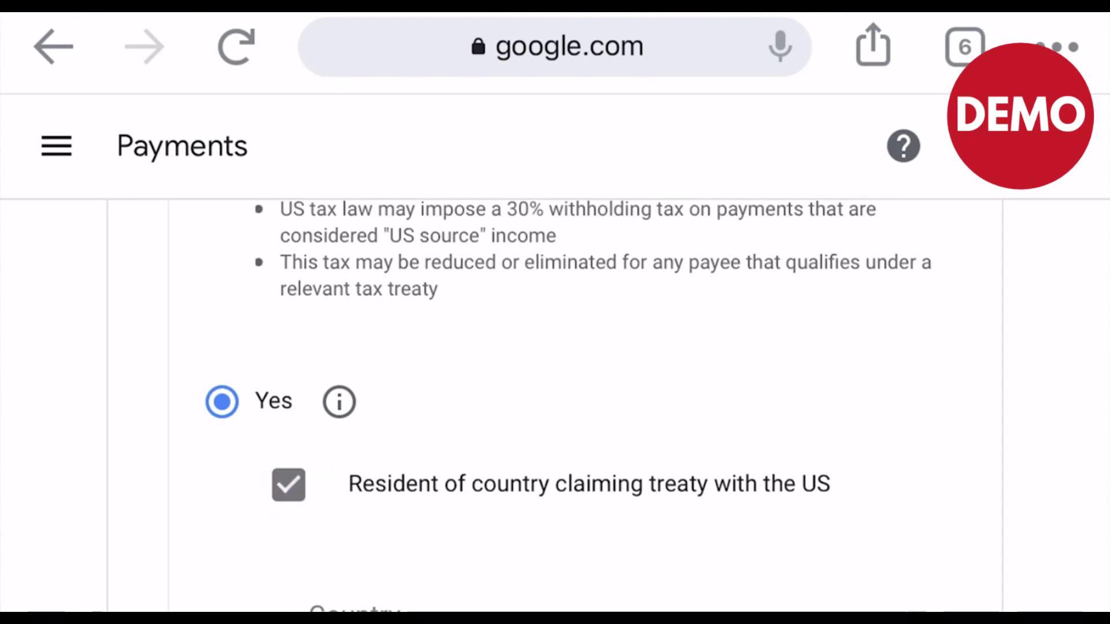
{"action": "scroll", "coordinate": [555, 404], "scroll_direction": "down", "scroll_amount": 4}
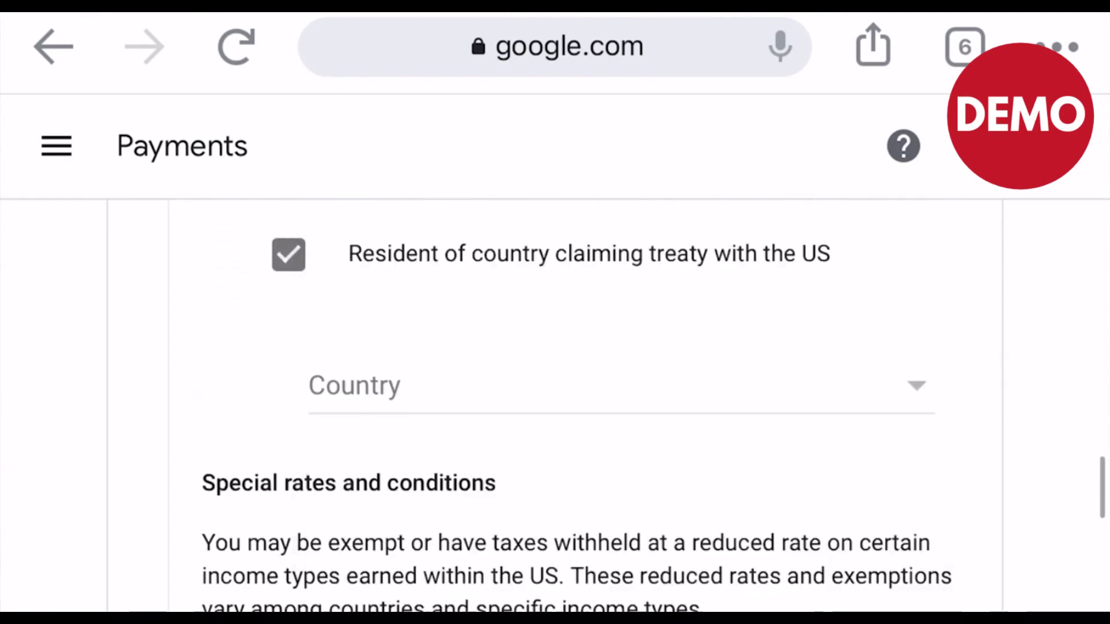
{"action": "left_click", "coordinate": [622, 386]}
{"action": "scroll", "coordinate": [618, 405], "scroll_direction": "down", "scroll_amount": 20}
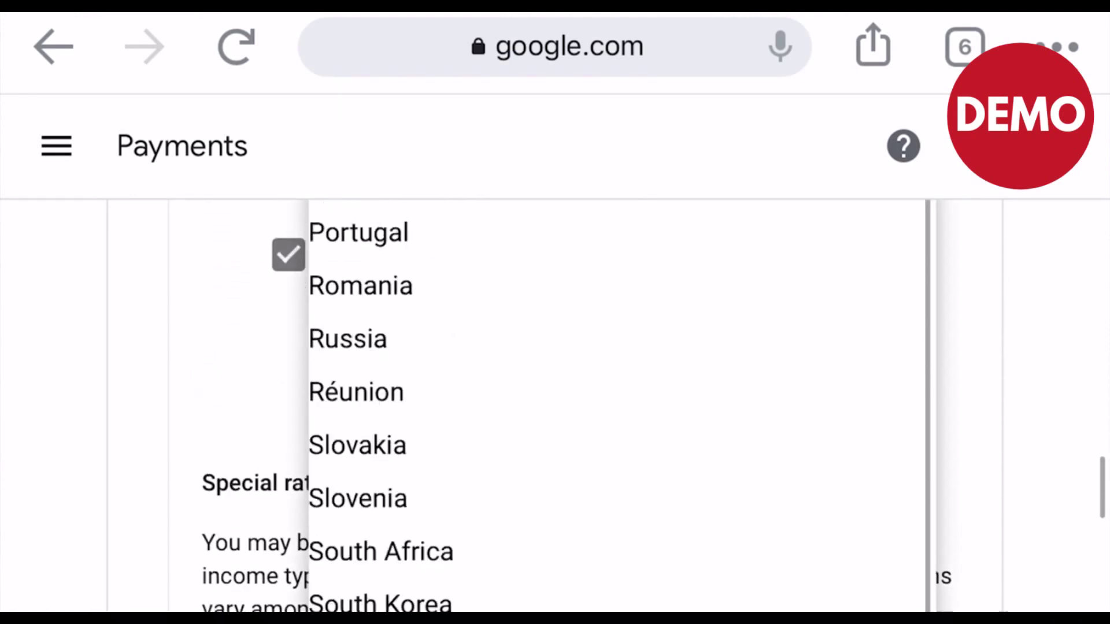
{"action": "scroll", "coordinate": [618, 404], "scroll_direction": "up", "scroll_amount": 1}
{"action": "left_click", "coordinate": [381, 437]}
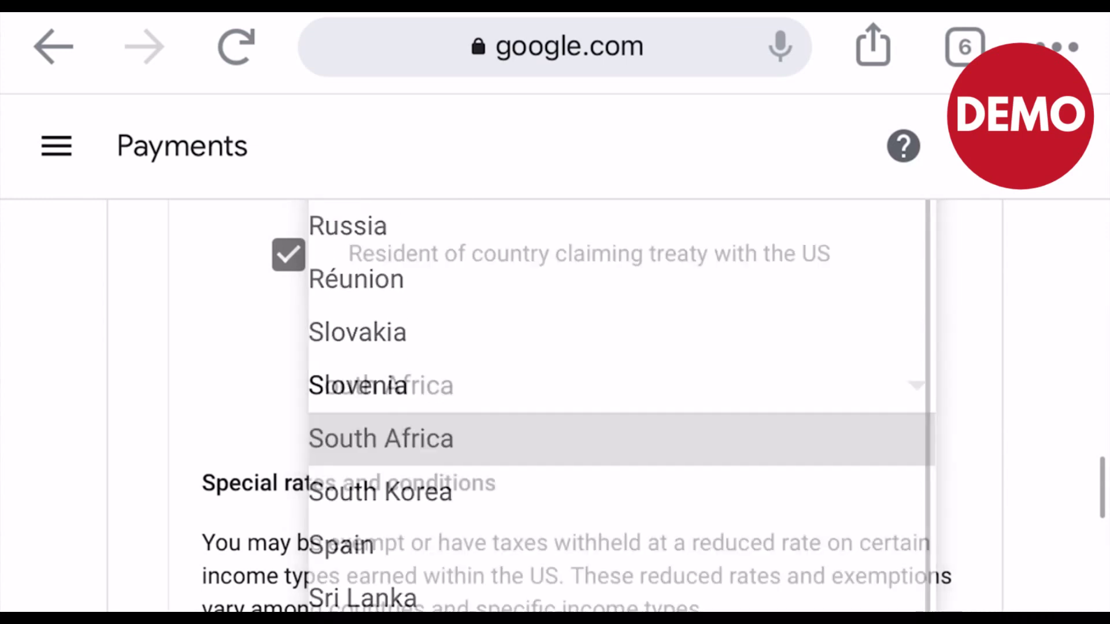
{"action": "scroll", "coordinate": [555, 405], "scroll_direction": "down", "scroll_amount": 4}
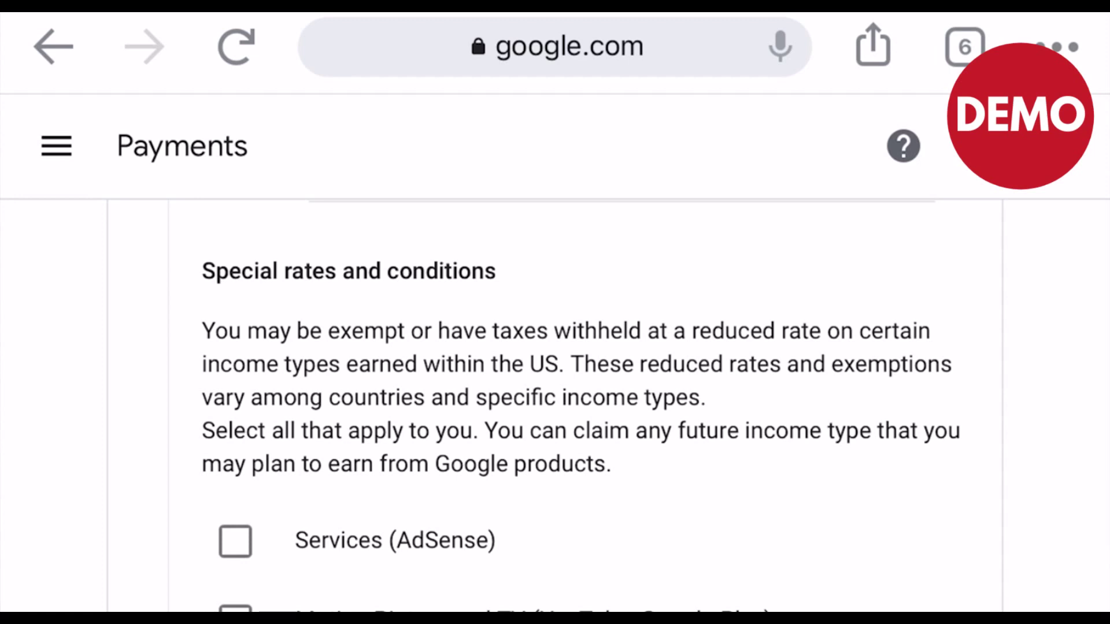
{"action": "scroll", "coordinate": [555, 404], "scroll_direction": "down", "scroll_amount": 3}
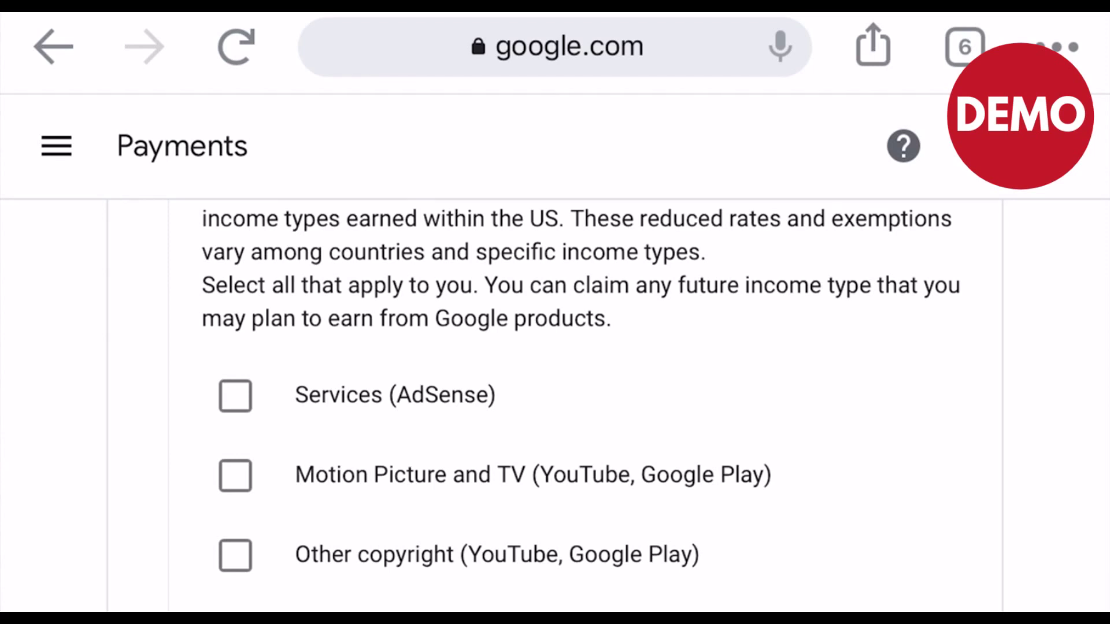
{"action": "left_click", "coordinate": [235, 396]}
Cite Article 7 and paragraph 1 at 0% (reduced rate) for Services (AdSense), confirming the treaty reason
{"action": "scroll", "coordinate": [555, 405], "scroll_direction": "down", "scroll_amount": 1}
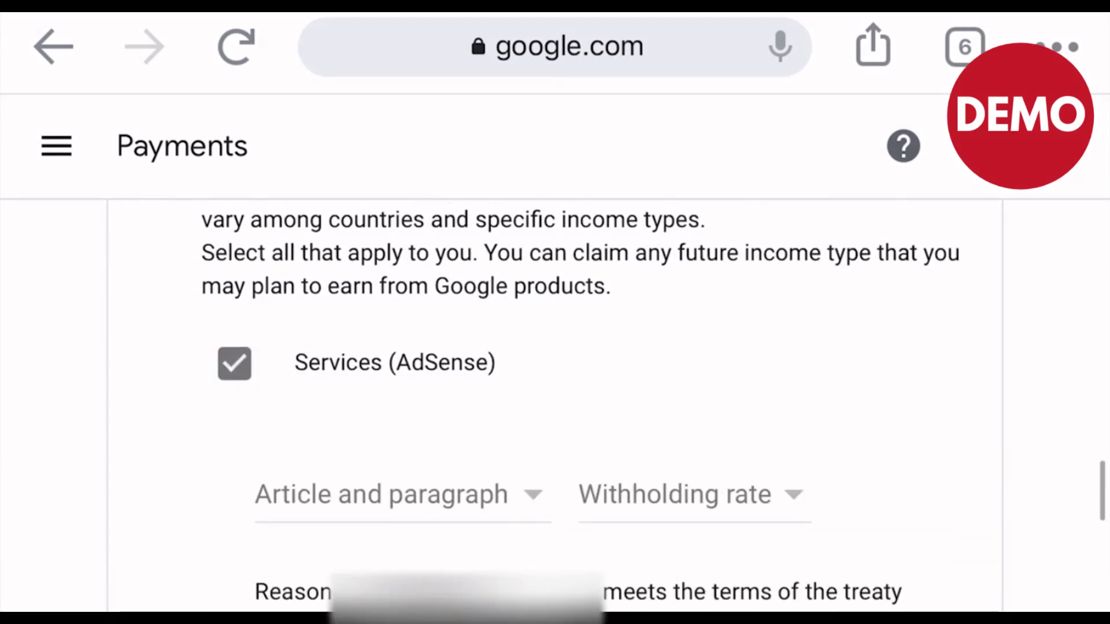
{"action": "scroll", "coordinate": [555, 405], "scroll_direction": "down", "scroll_amount": 2}
{"action": "left_click", "coordinate": [388, 363]}
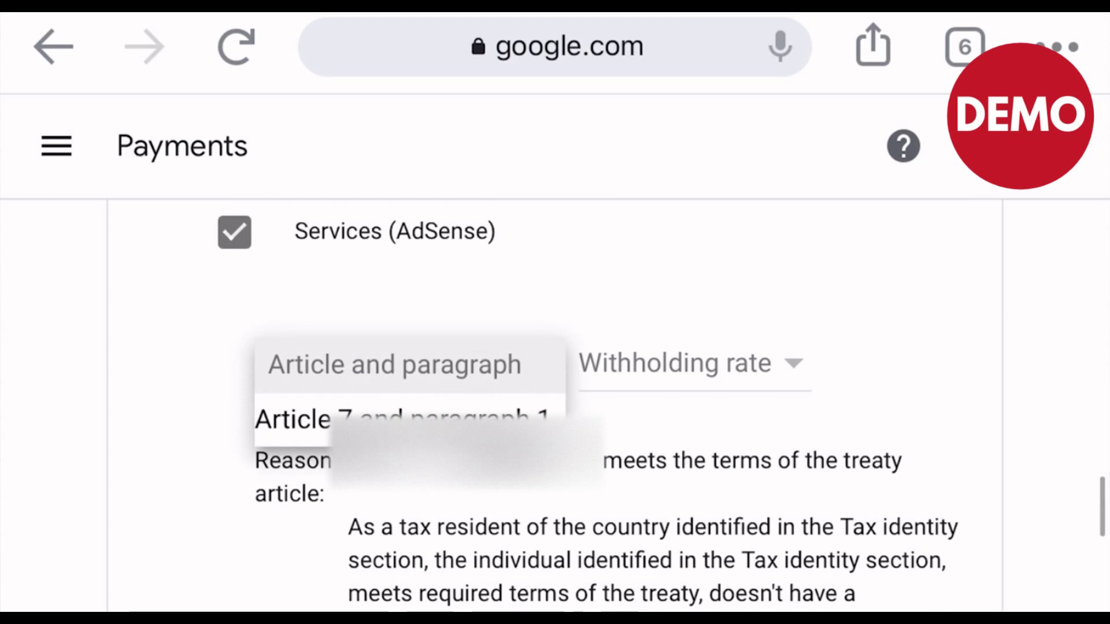
{"action": "left_click", "coordinate": [402, 419]}
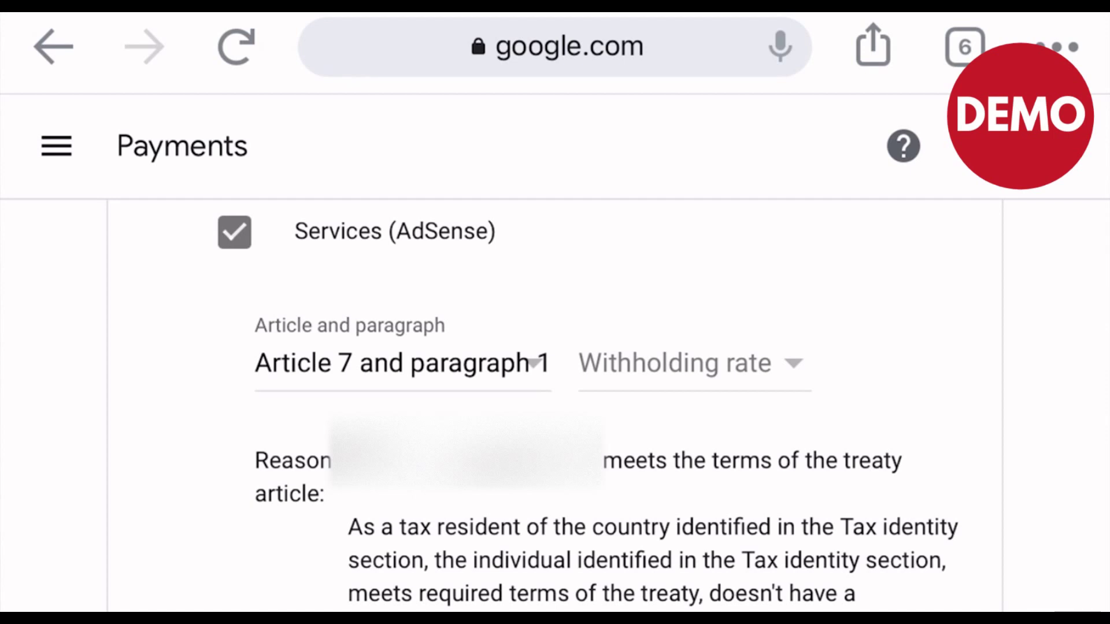
{"action": "left_click", "coordinate": [688, 363]}
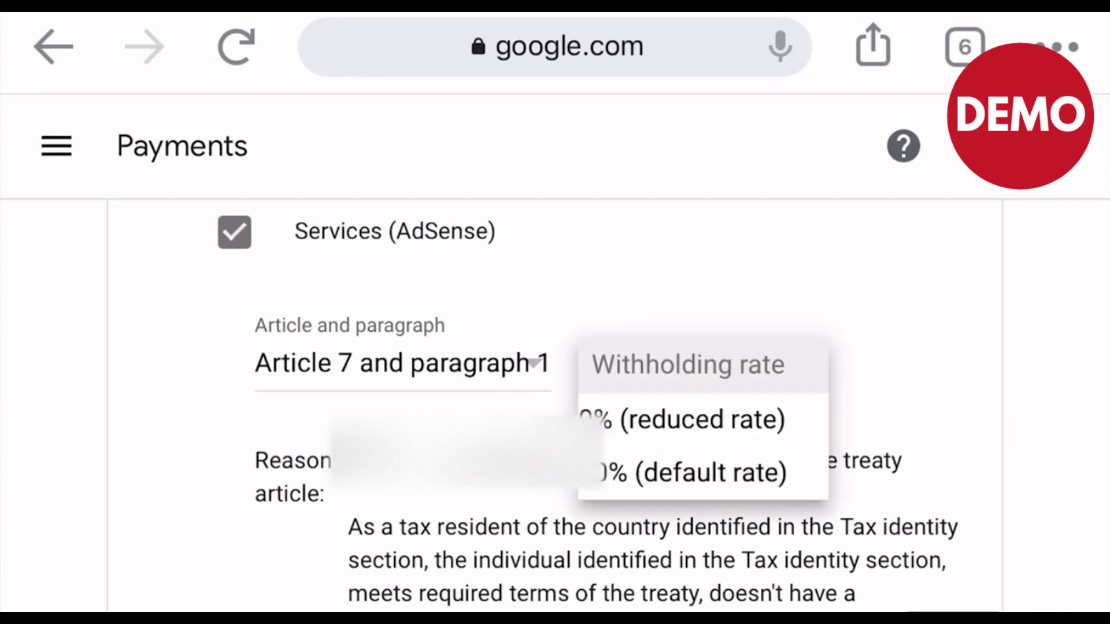
{"action": "left_click", "coordinate": [682, 419]}
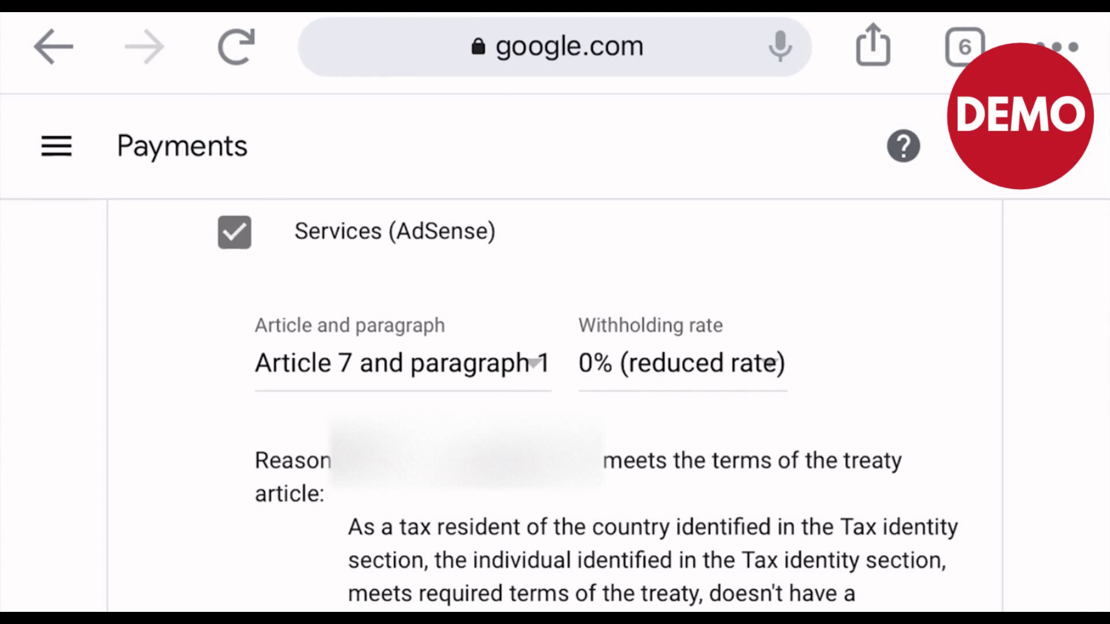
{"action": "scroll", "coordinate": [555, 405], "scroll_direction": "down", "scroll_amount": 4}
{"action": "left_click", "coordinate": [287, 417]}
{"action": "scroll", "coordinate": [555, 405], "scroll_direction": "down", "scroll_amount": 4}
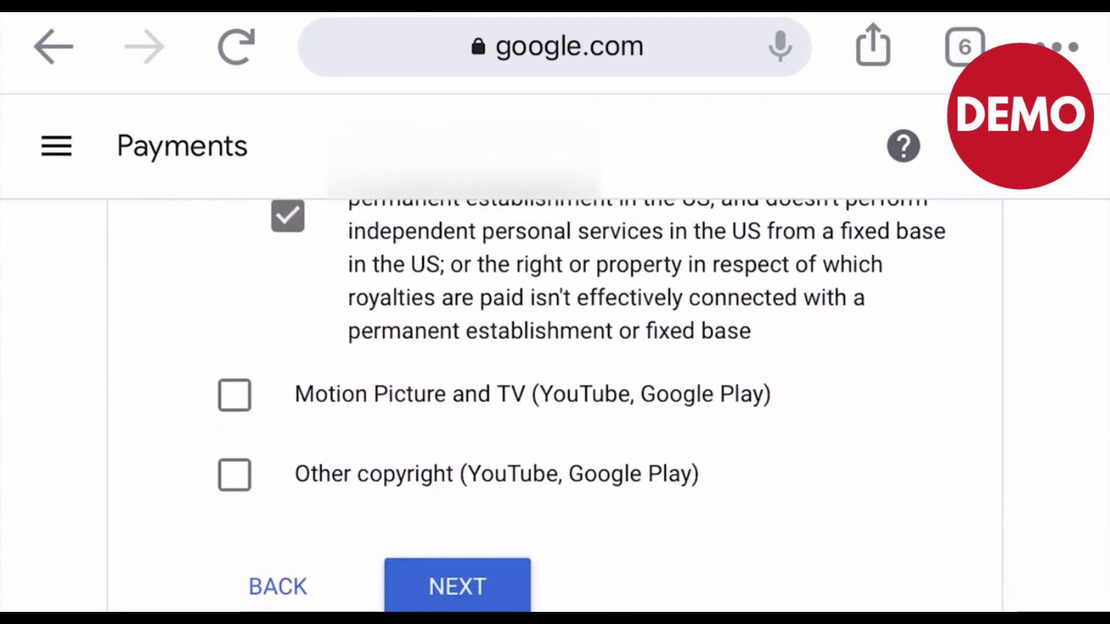
Claim Motion Picture and TV income under Article 12 and paragraph 1 at 0% (reduced rate), confirming the treaty reason
{"action": "left_click", "coordinate": [234, 395]}
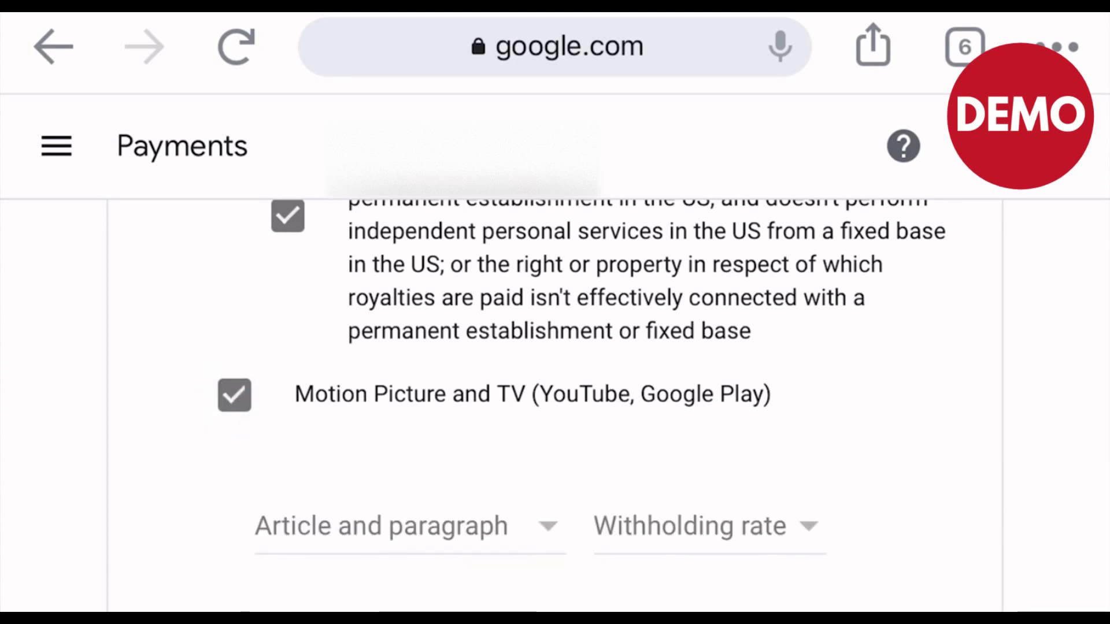
{"action": "scroll", "coordinate": [555, 405], "scroll_direction": "down", "scroll_amount": 2}
{"action": "left_click", "coordinate": [410, 414]}
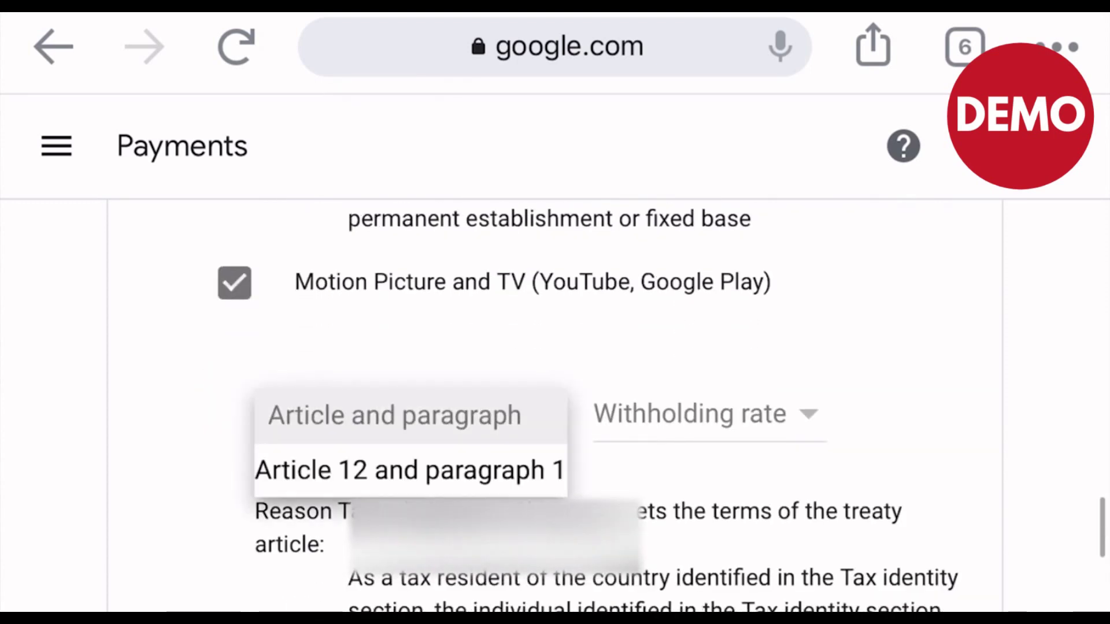
{"action": "left_click", "coordinate": [411, 469]}
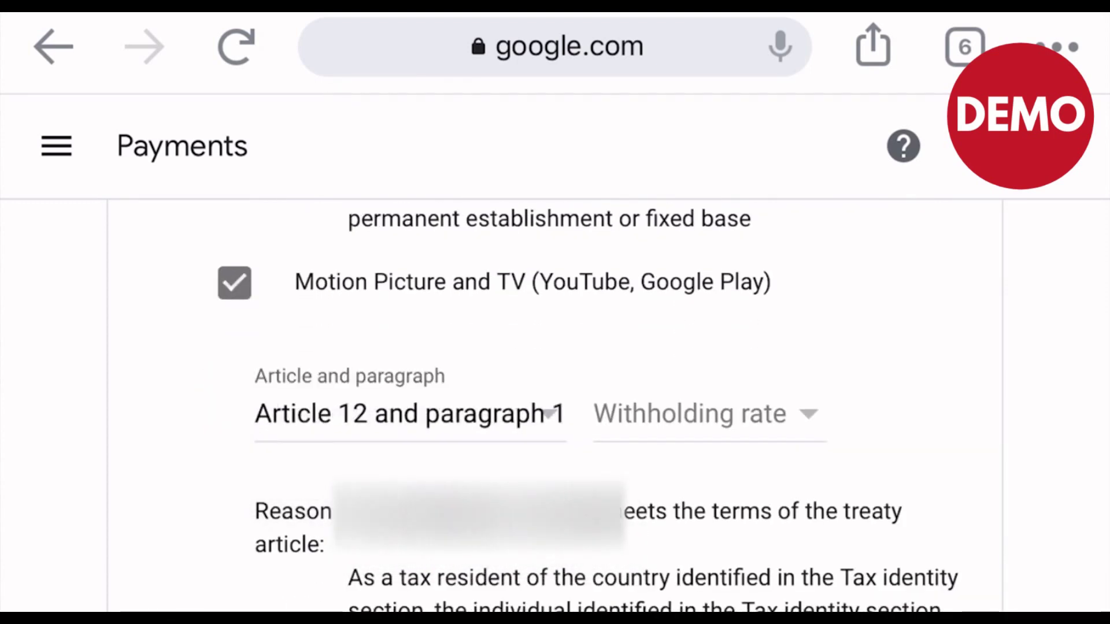
{"action": "left_click", "coordinate": [699, 414]}
{"action": "left_click", "coordinate": [696, 468]}
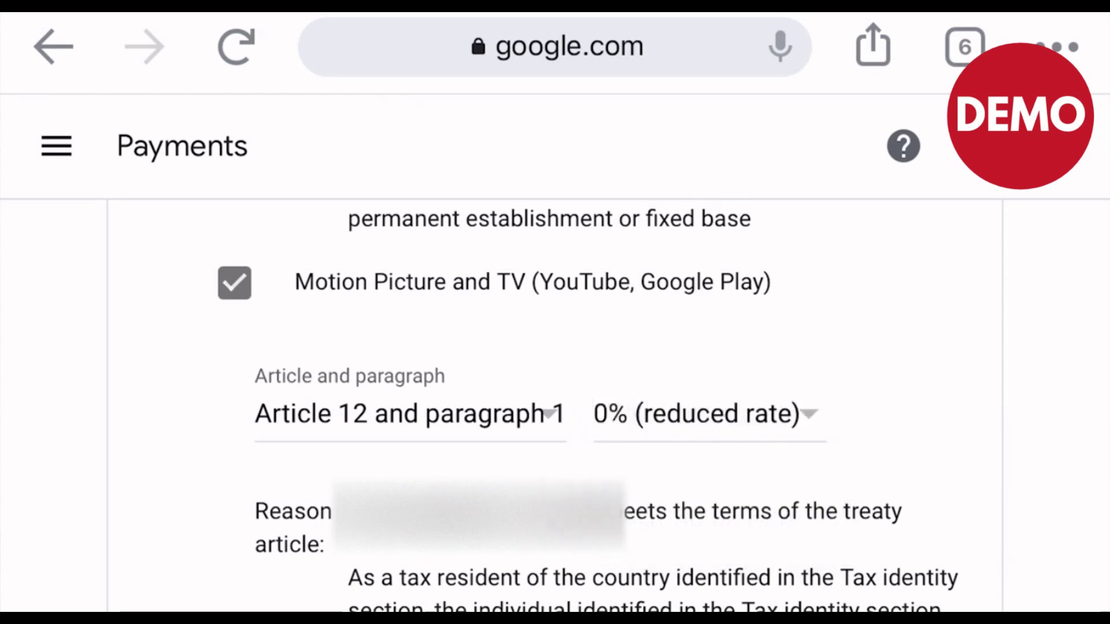
{"action": "scroll", "coordinate": [555, 404], "scroll_direction": "down", "scroll_amount": 5}
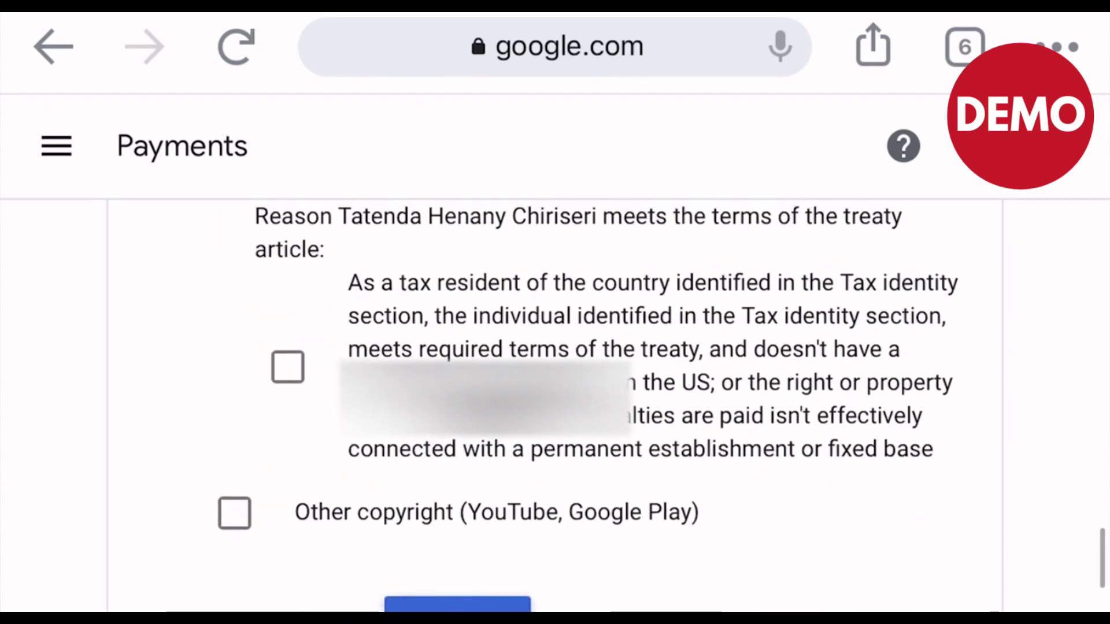
{"action": "left_click", "coordinate": [288, 367]}
{"action": "scroll", "coordinate": [554, 405], "scroll_direction": "down", "scroll_amount": 2}
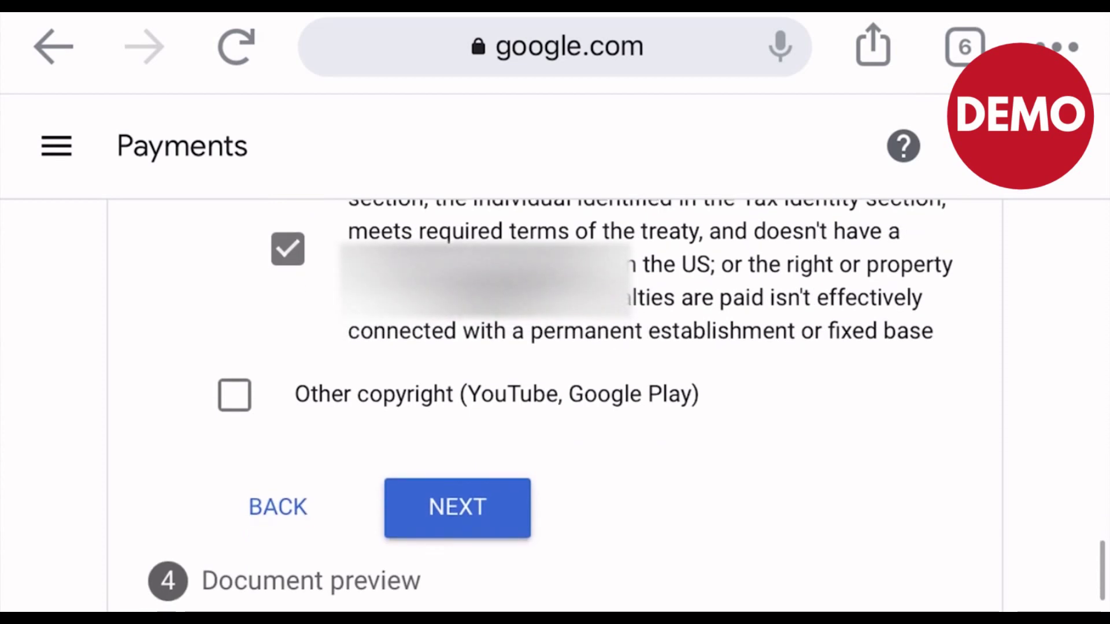
Claim Other copyright income under Article 12 and paragraph 1 at 0%, affirming the treaty article terms
{"action": "left_click", "coordinate": [234, 394]}
{"action": "scroll", "coordinate": [555, 405], "scroll_direction": "down", "scroll_amount": 1}
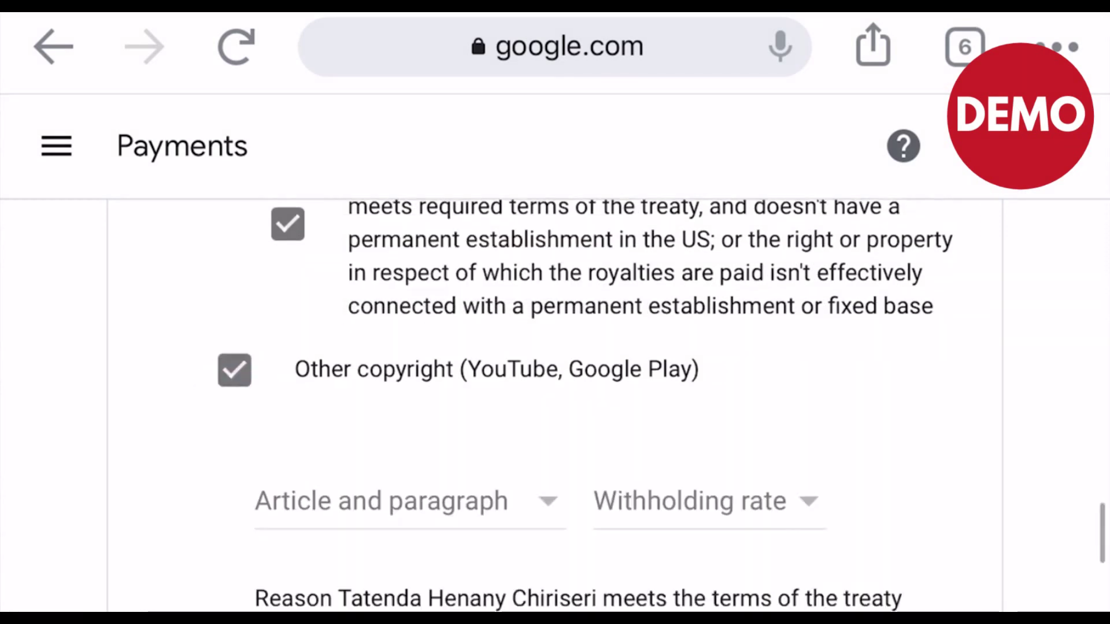
{"action": "scroll", "coordinate": [555, 405], "scroll_direction": "down", "scroll_amount": 2}
{"action": "left_click", "coordinate": [381, 407]}
{"action": "left_click", "coordinate": [292, 463]}
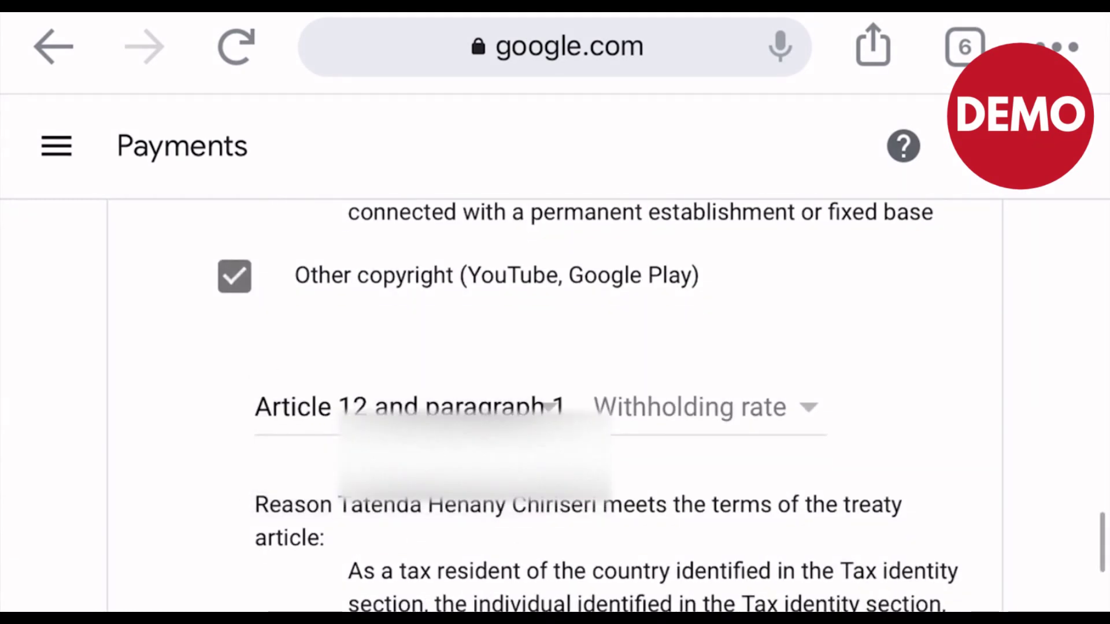
{"action": "left_click", "coordinate": [705, 406]}
{"action": "left_click", "coordinate": [706, 459]}
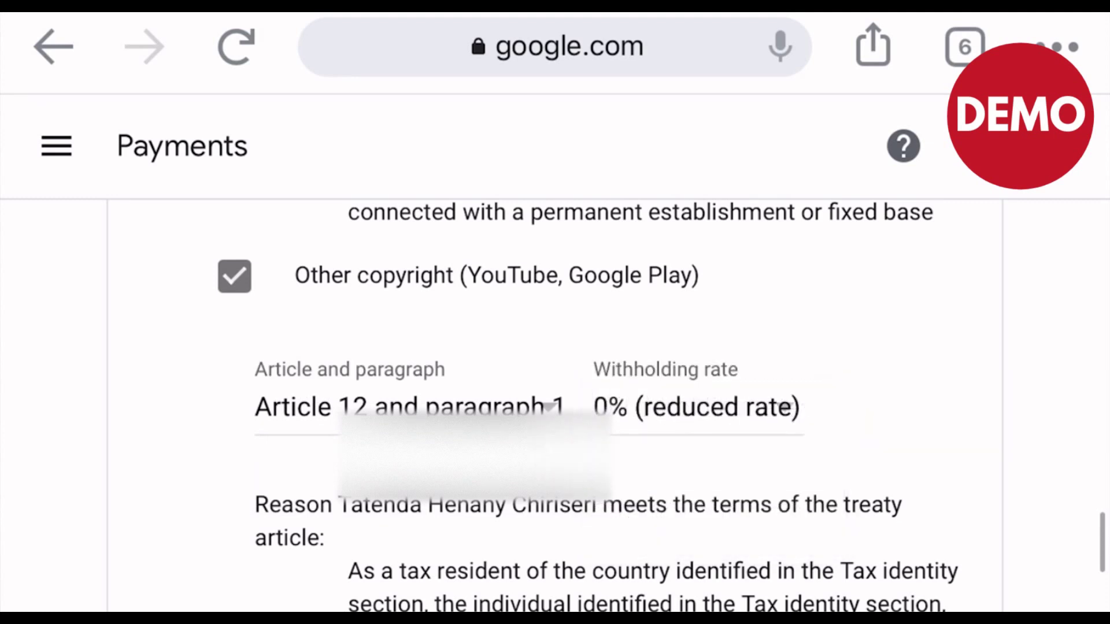
{"action": "scroll", "coordinate": [555, 405], "scroll_direction": "down", "scroll_amount": 3}
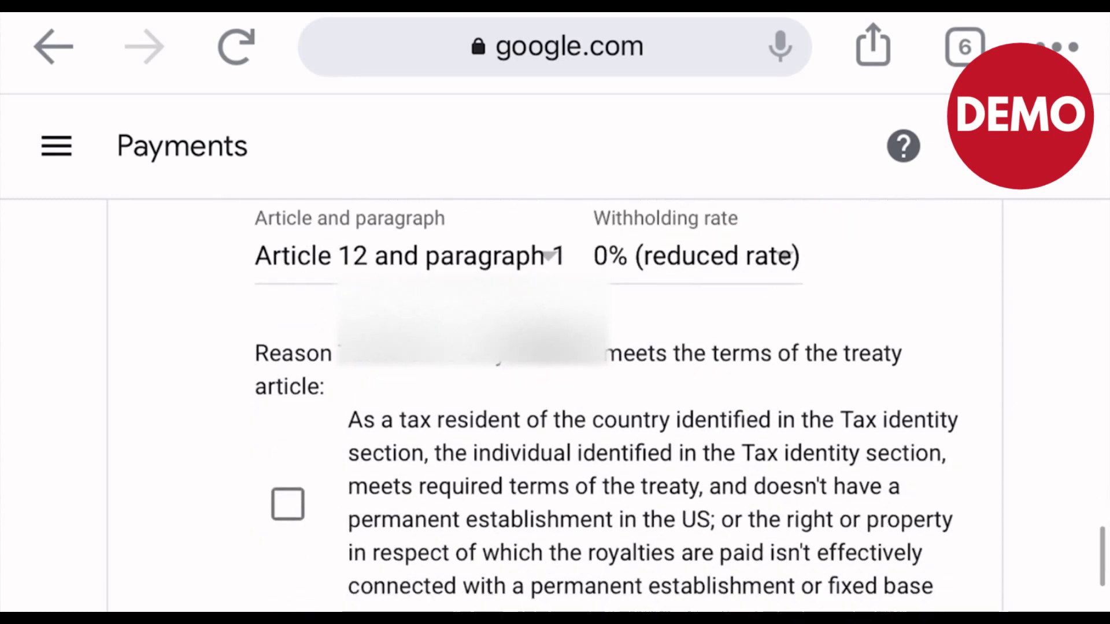
{"action": "left_click", "coordinate": [288, 454]}
{"action": "scroll", "coordinate": [555, 404], "scroll_direction": "down", "scroll_amount": 3}
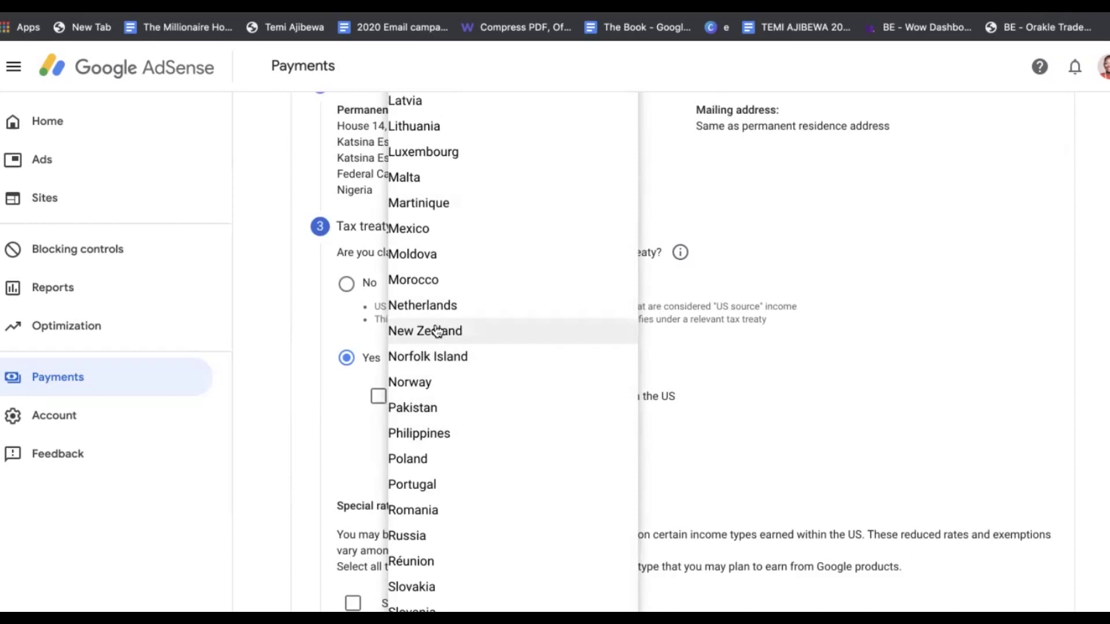
Select No for claiming a reduced treaty withholding rate and continue to the document preview
{"action": "left_click", "coordinate": [298, 321]}
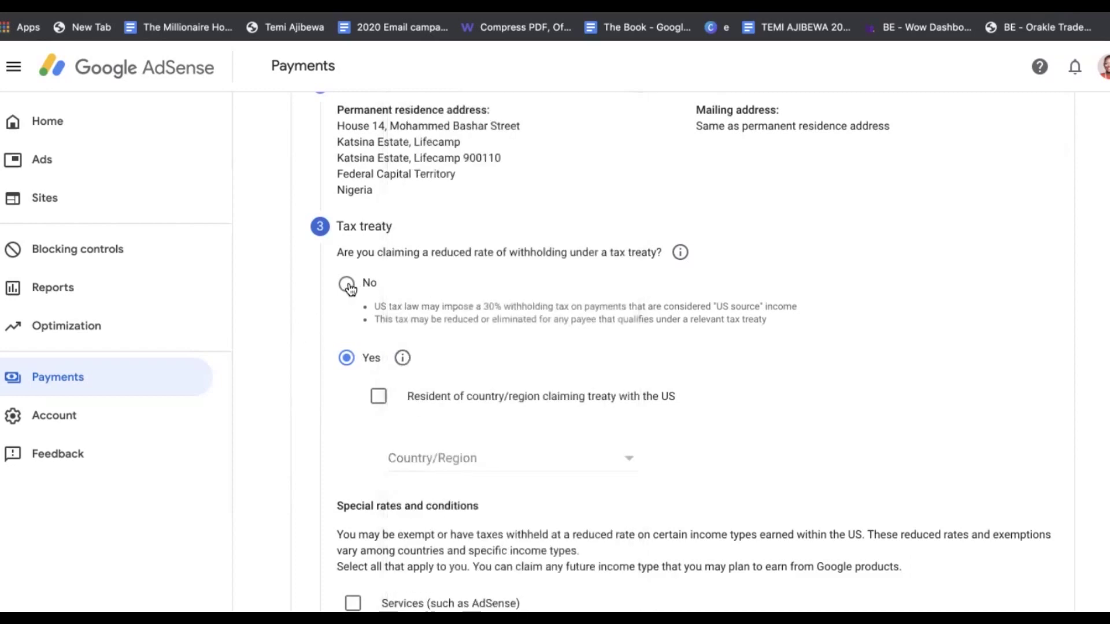
{"action": "left_click", "coordinate": [347, 284]}
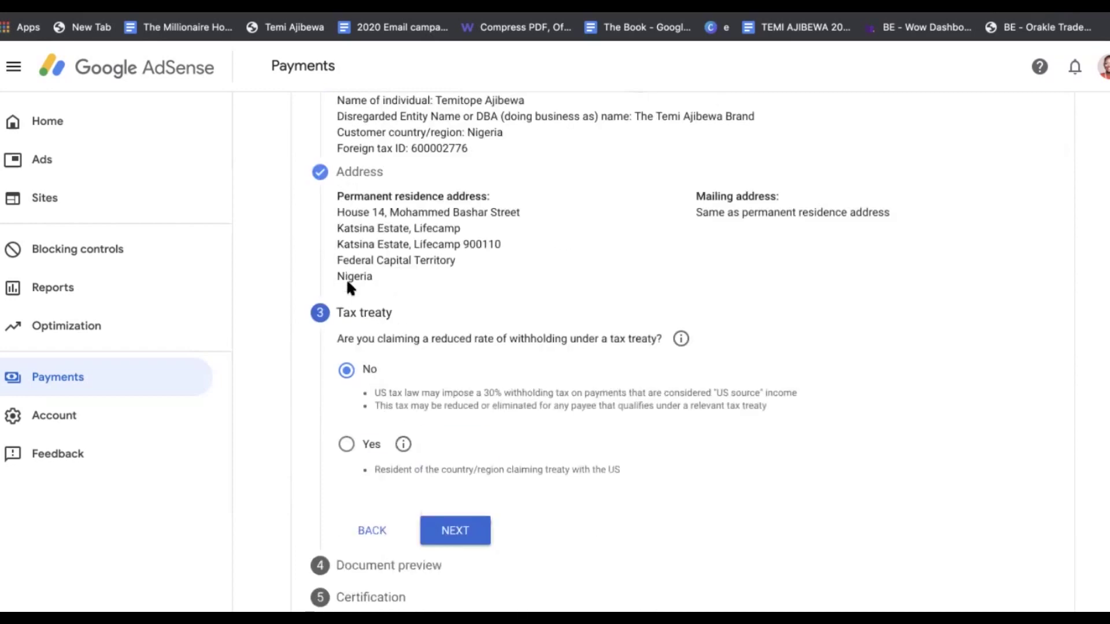
{"action": "left_click", "coordinate": [454, 532]}
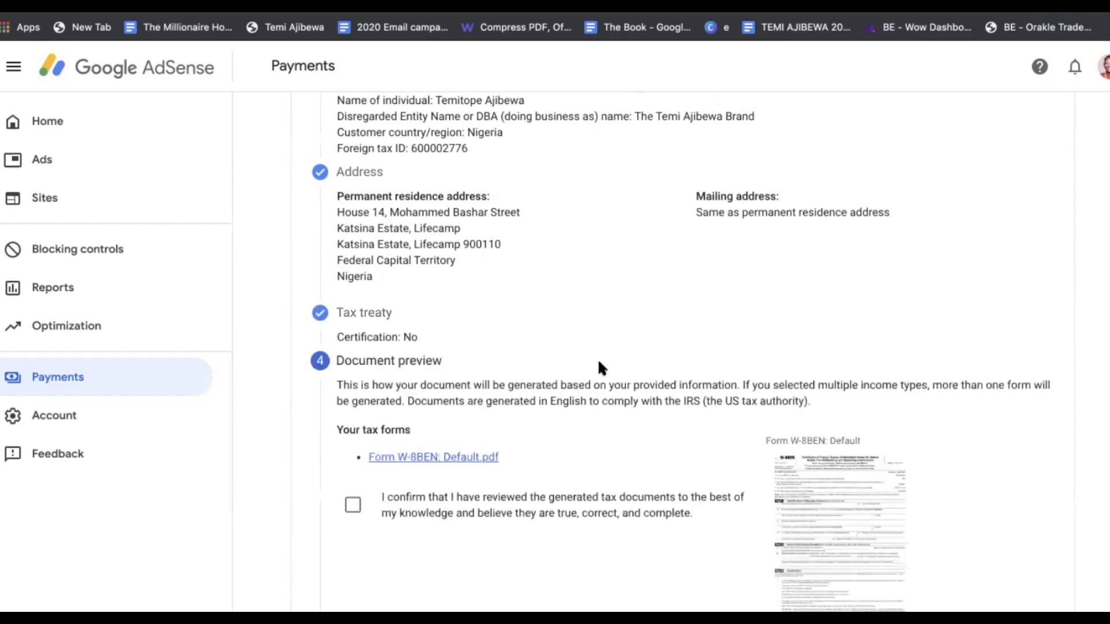
Review the generated Form W-8BEN: Default.pdf, confirm it is correct, and proceed to Certification
{"action": "scroll", "coordinate": [599, 363], "scroll_direction": "down", "scroll_amount": 2}
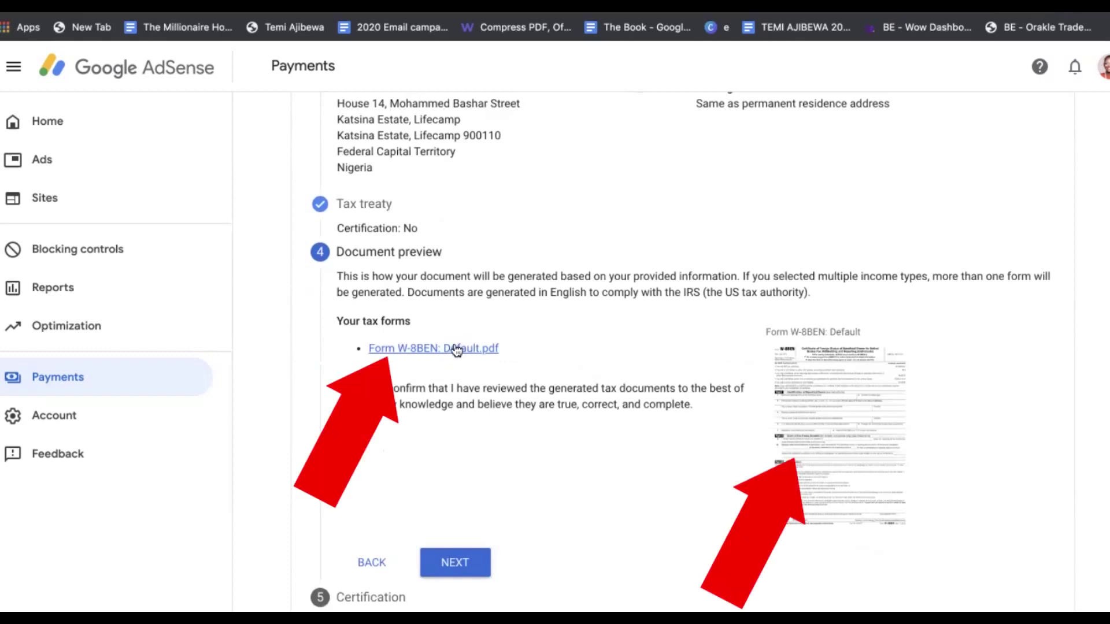
{"action": "left_click", "coordinate": [853, 430]}
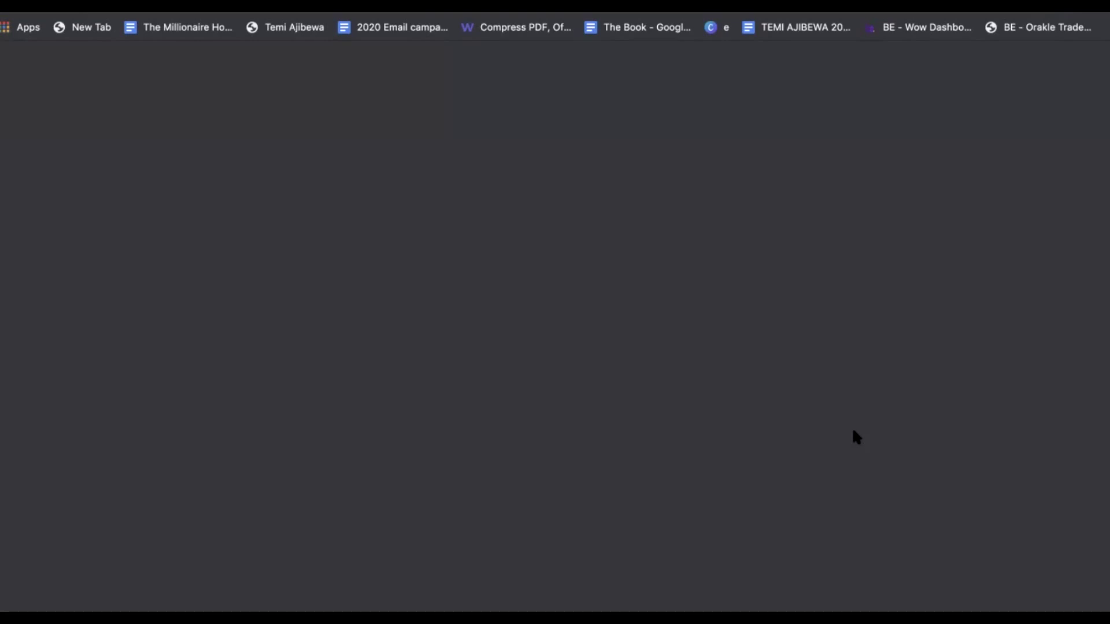
{"action": "scroll", "coordinate": [769, 404], "scroll_direction": "down", "scroll_amount": 4}
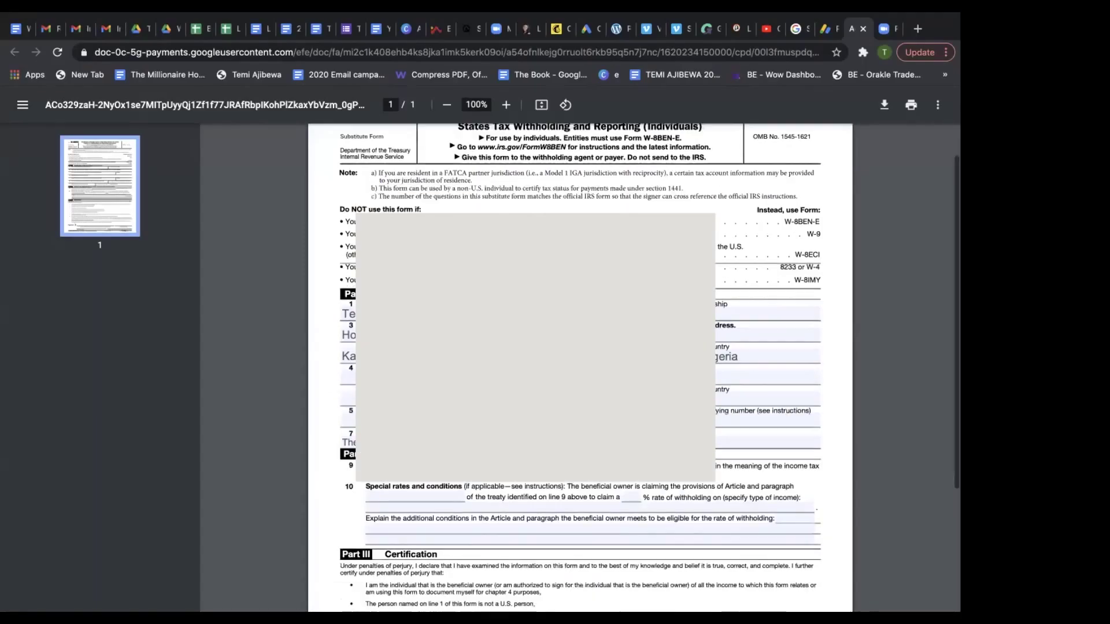
{"action": "scroll", "coordinate": [768, 405], "scroll_direction": "up", "scroll_amount": 4}
{"action": "left_click", "coordinate": [823, 29]}
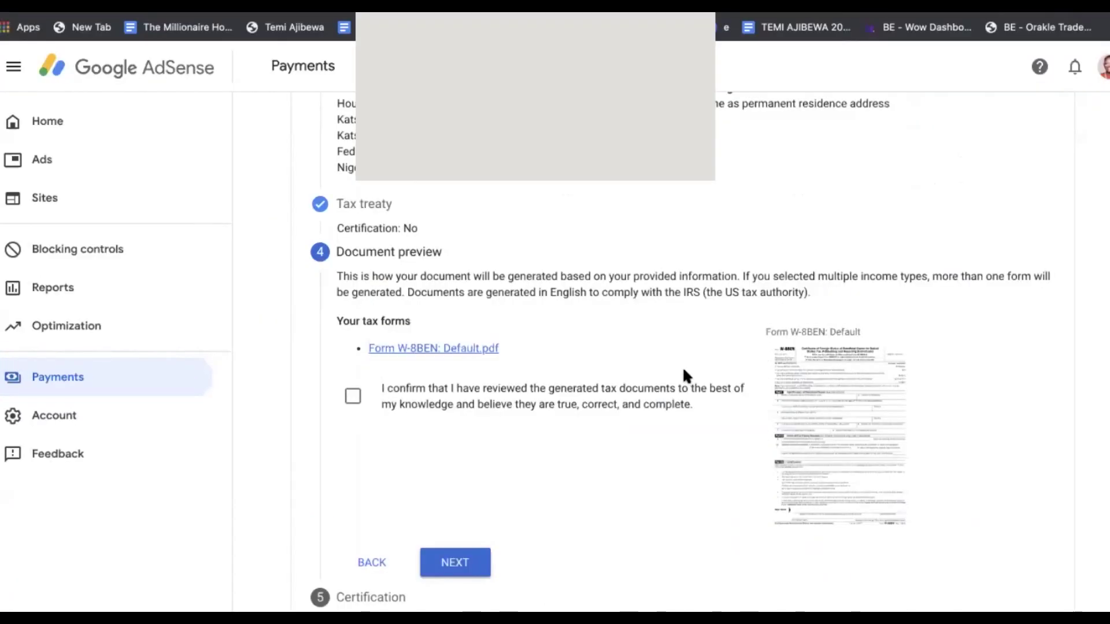
{"action": "left_click", "coordinate": [355, 404]}
{"action": "scroll", "coordinate": [510, 222], "scroll_direction": "up", "scroll_amount": 3}
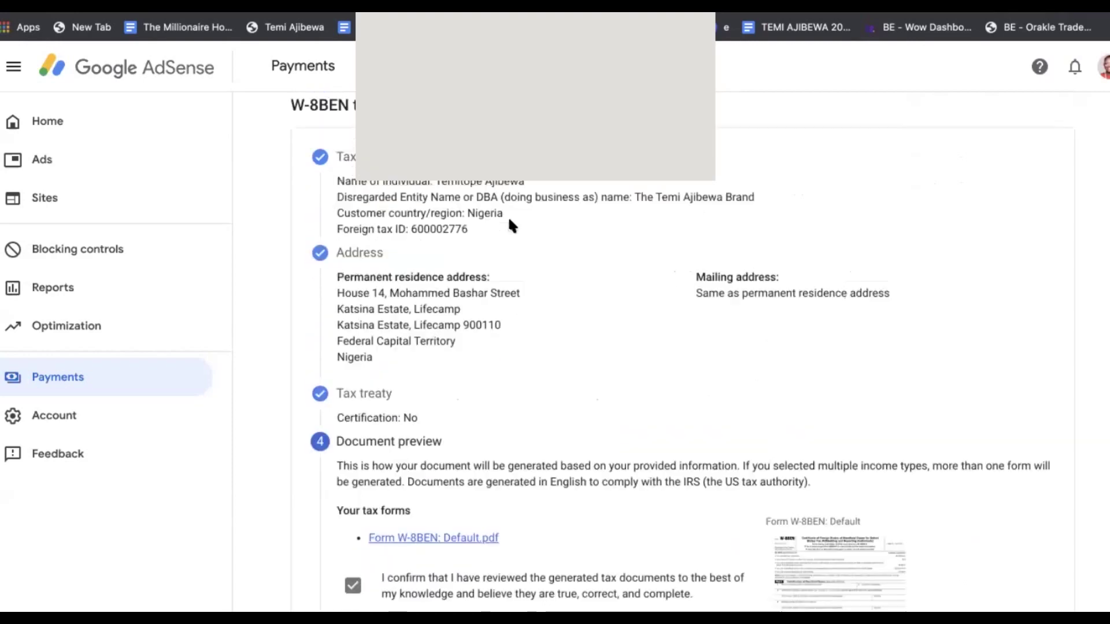
{"action": "scroll", "coordinate": [511, 220], "scroll_direction": "down", "scroll_amount": 3}
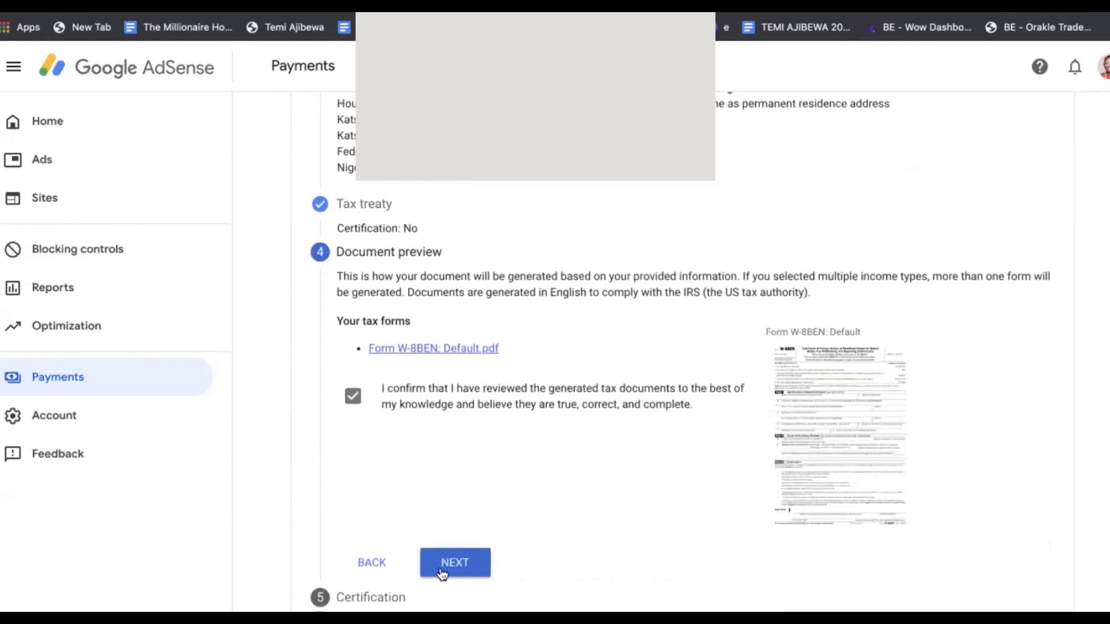
{"action": "left_click", "coordinate": [442, 572]}
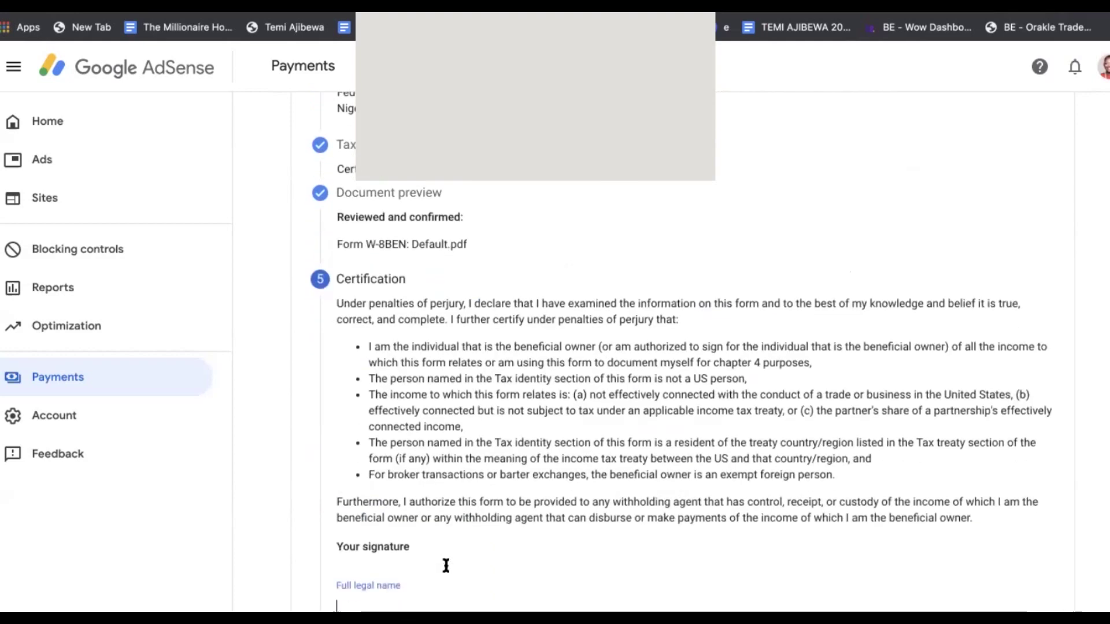
Sign with the full legal name and confirm you are the person listed in the signature section
{"action": "scroll", "coordinate": [446, 566], "scroll_direction": "down", "scroll_amount": 3}
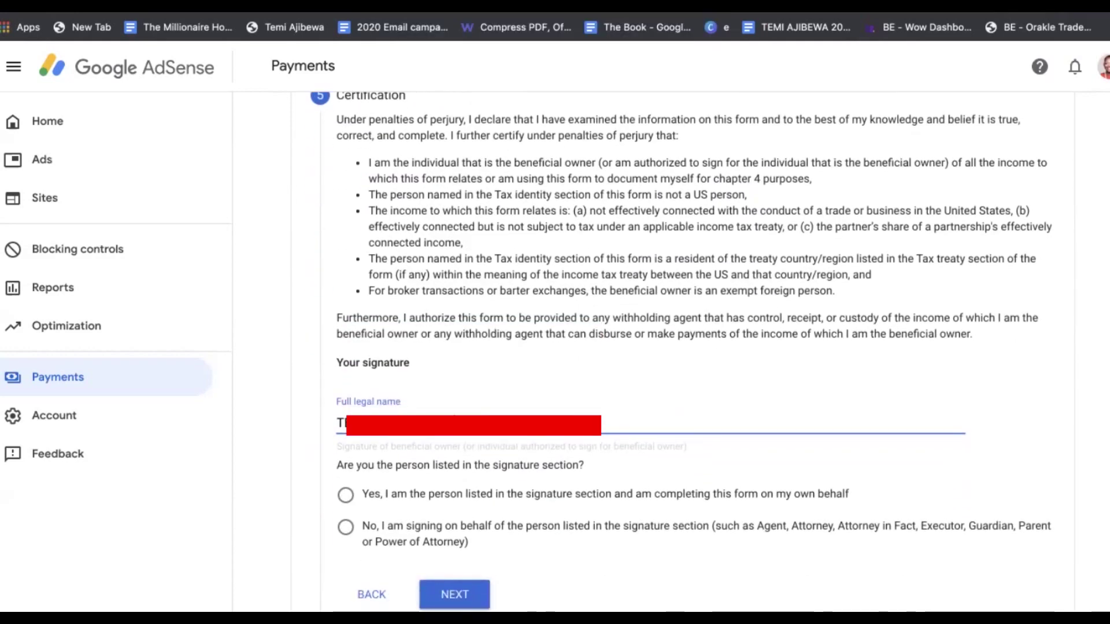
{"action": "left_click", "coordinate": [346, 496]}
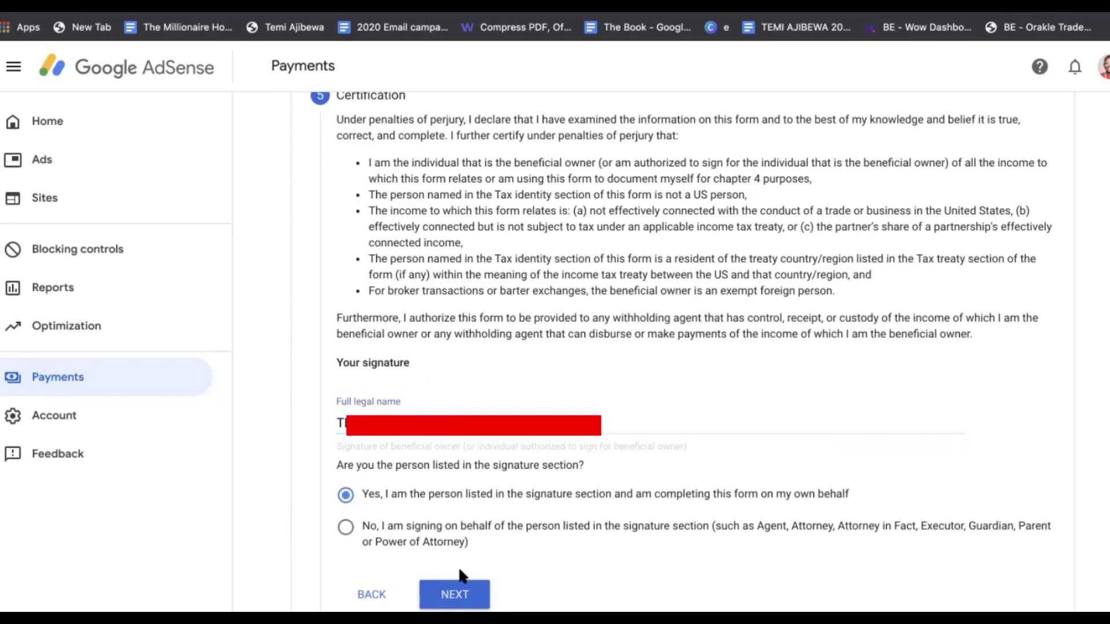
{"action": "left_click", "coordinate": [449, 595]}
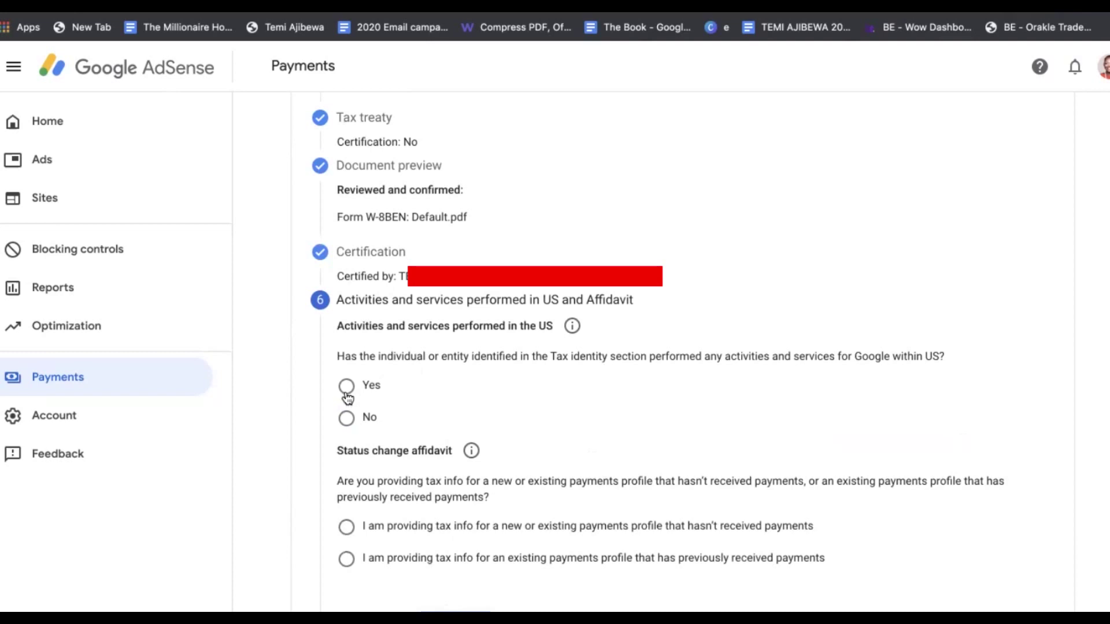
Answer No to US services and certify all services are performed solely outside the US
{"action": "left_click", "coordinate": [347, 425]}
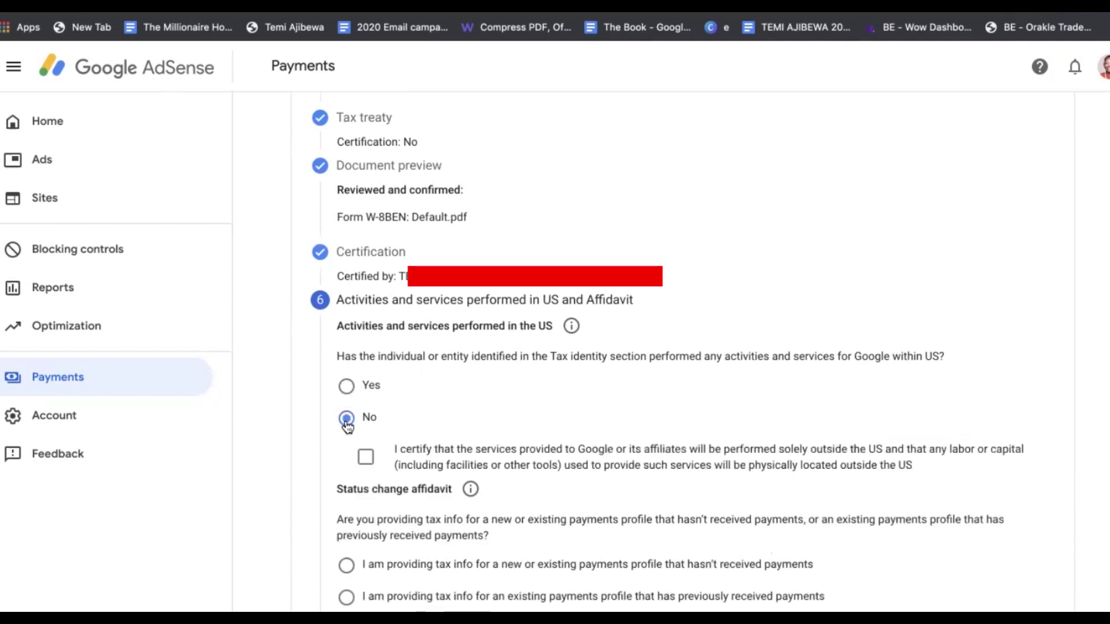
{"action": "scroll", "coordinate": [407, 460], "scroll_direction": "down", "scroll_amount": 1}
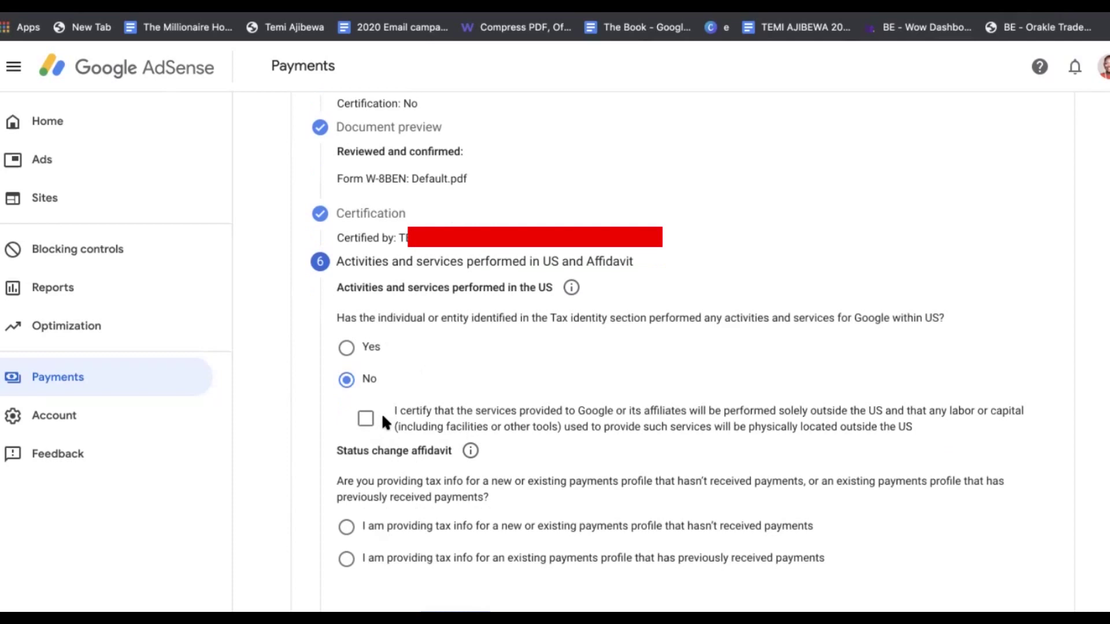
{"action": "scroll", "coordinate": [381, 413], "scroll_direction": "up", "scroll_amount": 1}
{"action": "left_click", "coordinate": [366, 456]}
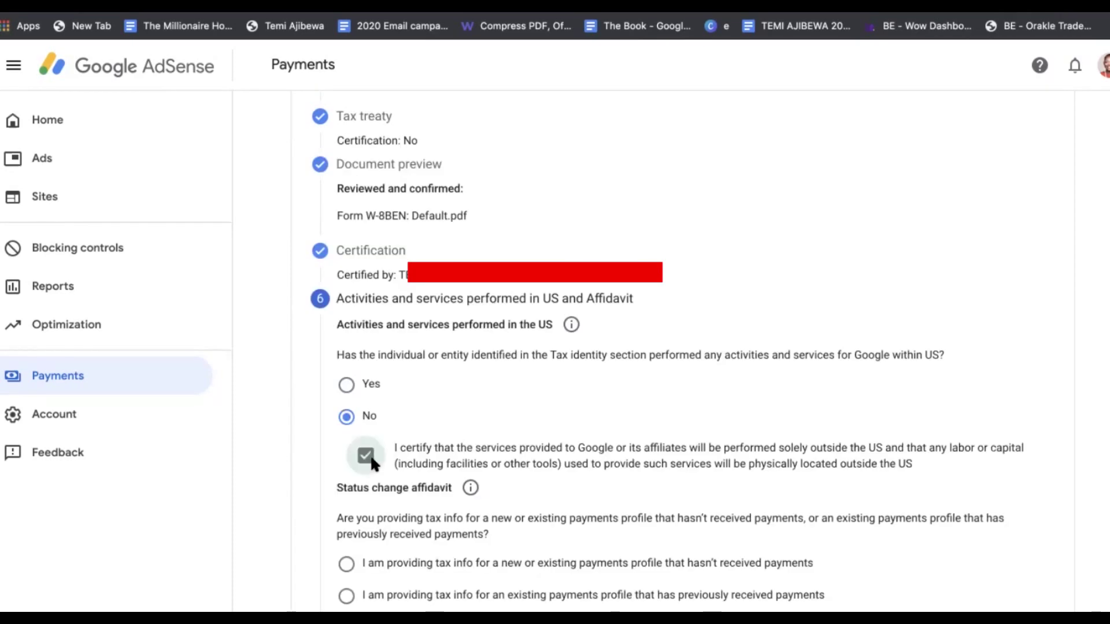
{"action": "scroll", "coordinate": [369, 454], "scroll_direction": "down", "scroll_amount": 1}
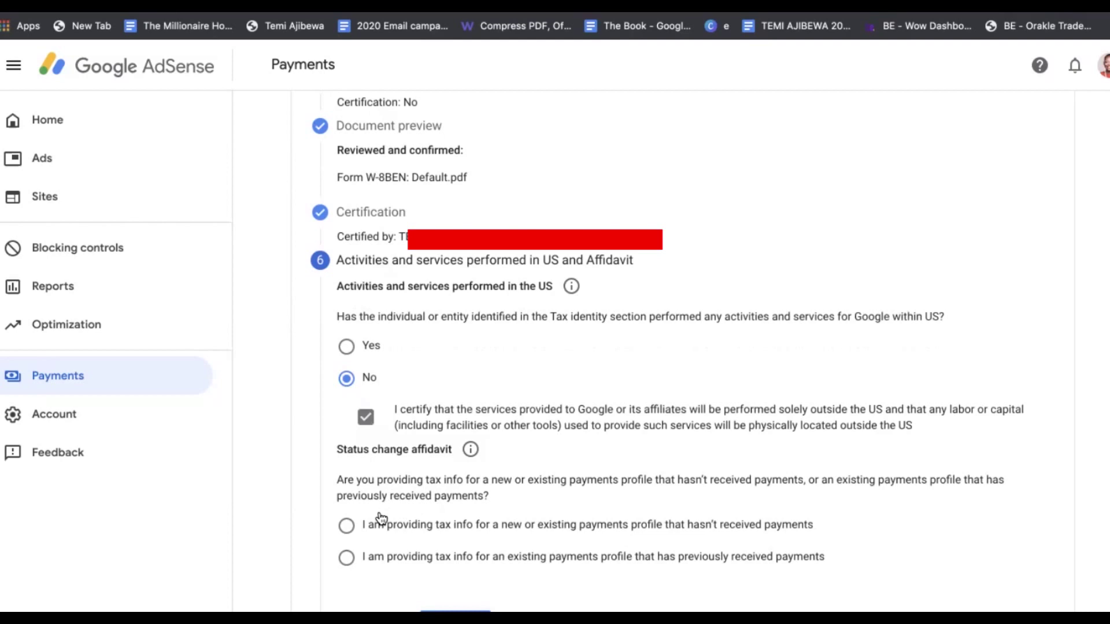
Affirm unchanged tax status for a previously paid profile, leave Changes blank, and submit the W-8BEN
{"action": "left_click", "coordinate": [346, 558]}
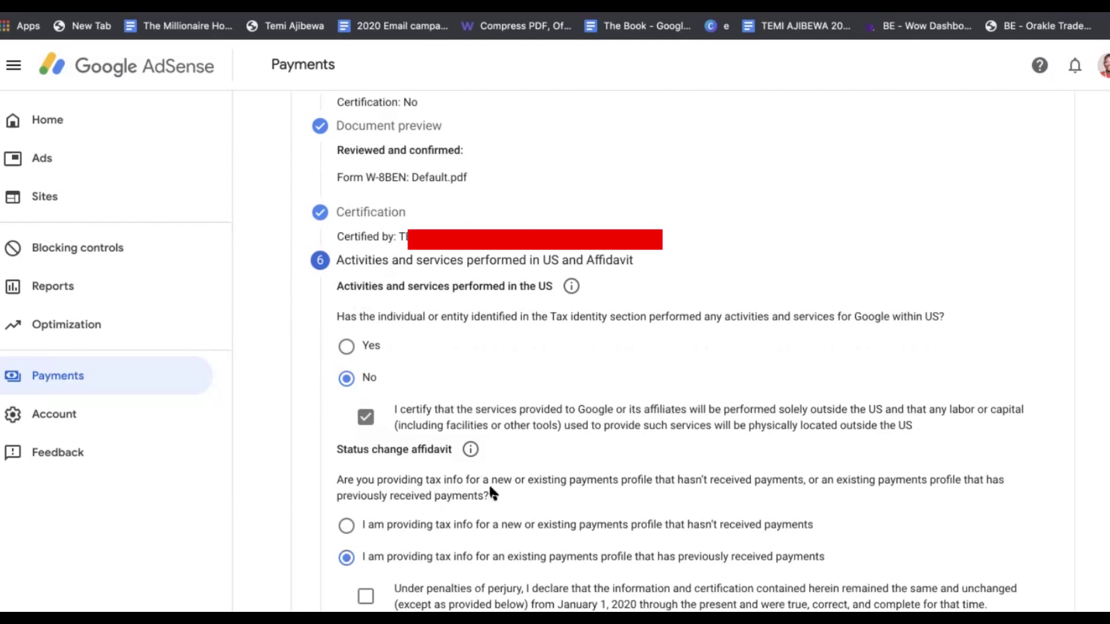
{"action": "scroll", "coordinate": [491, 490], "scroll_direction": "down", "scroll_amount": 3}
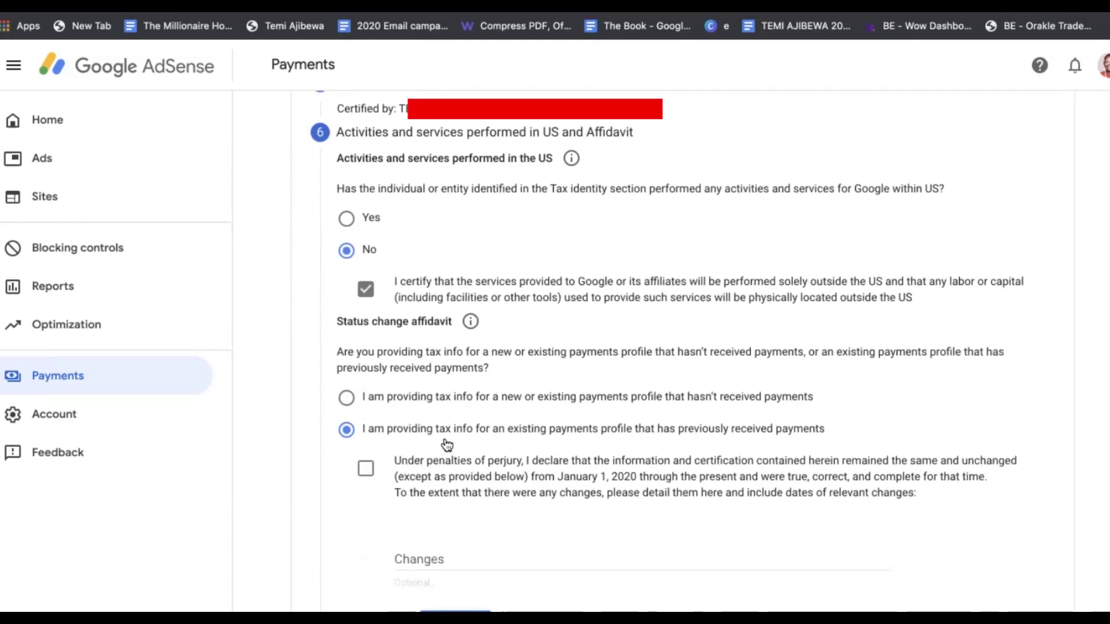
{"action": "left_click", "coordinate": [366, 468]}
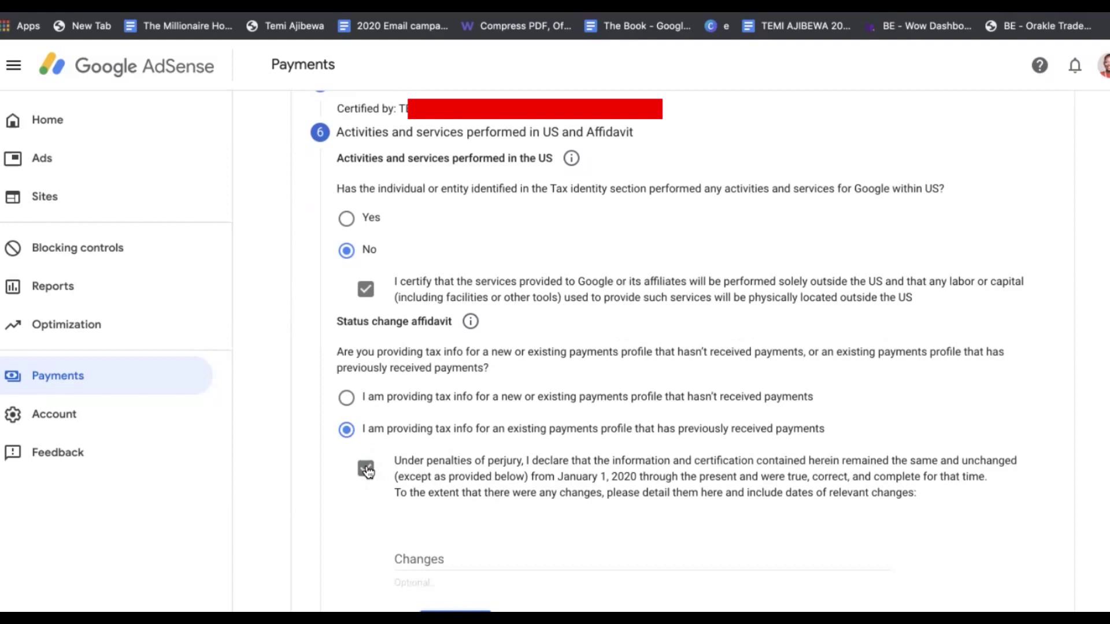
{"action": "left_click", "coordinate": [418, 557]}
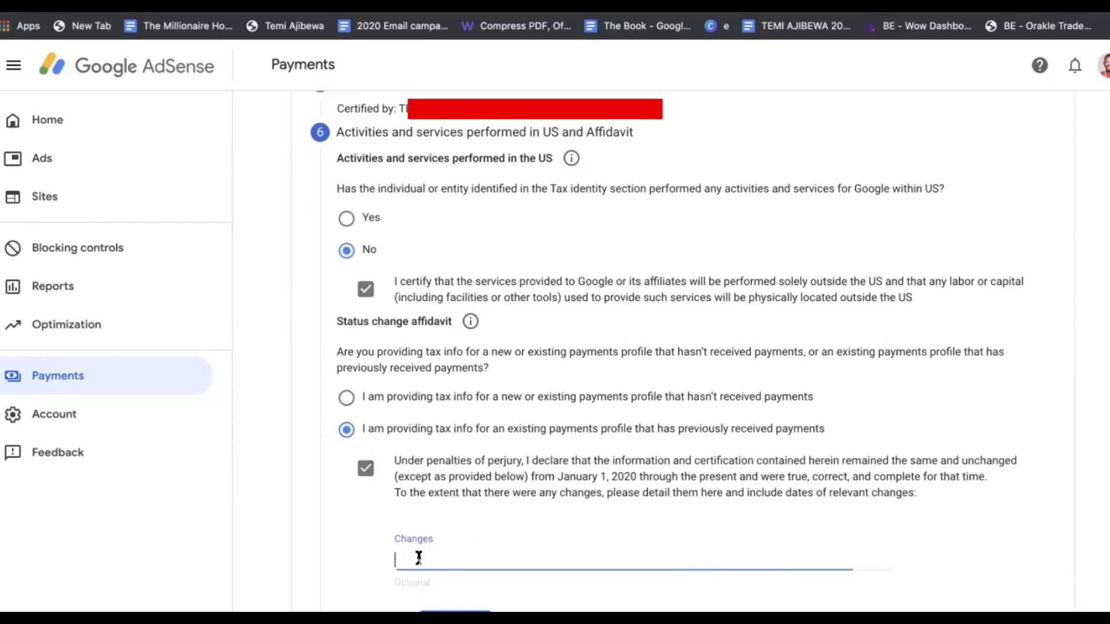
{"action": "left_click", "coordinate": [349, 537]}
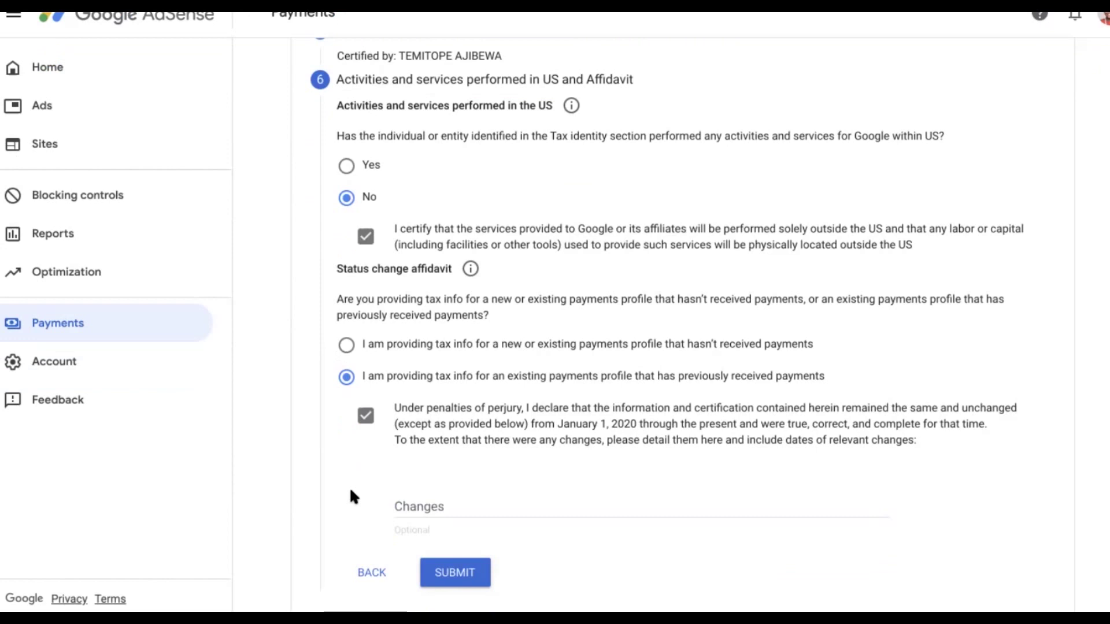
{"action": "left_click", "coordinate": [464, 583]}
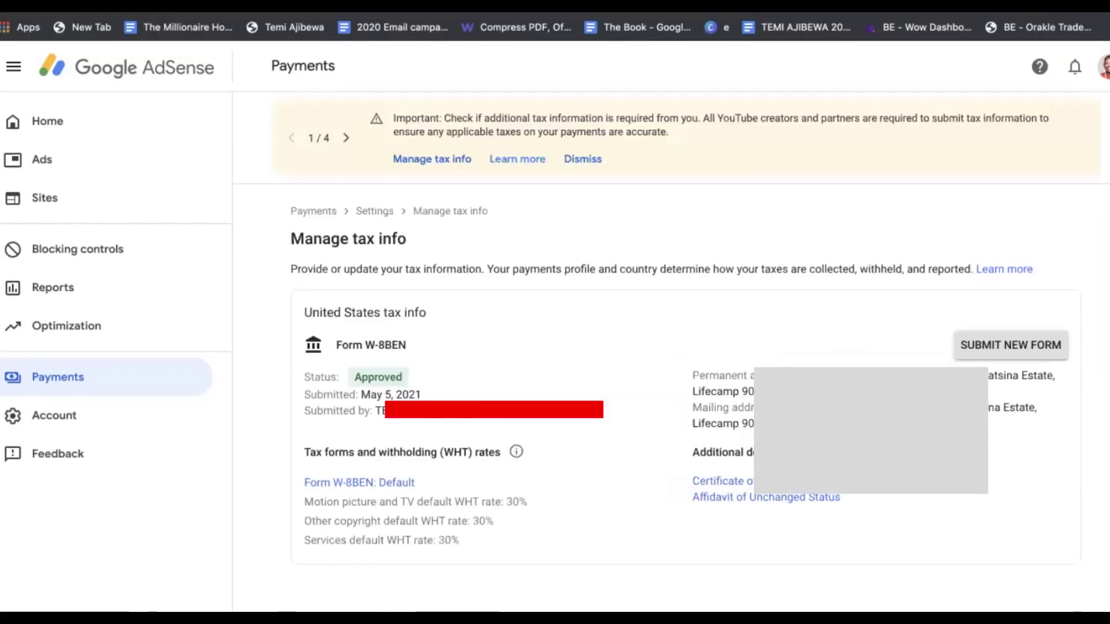